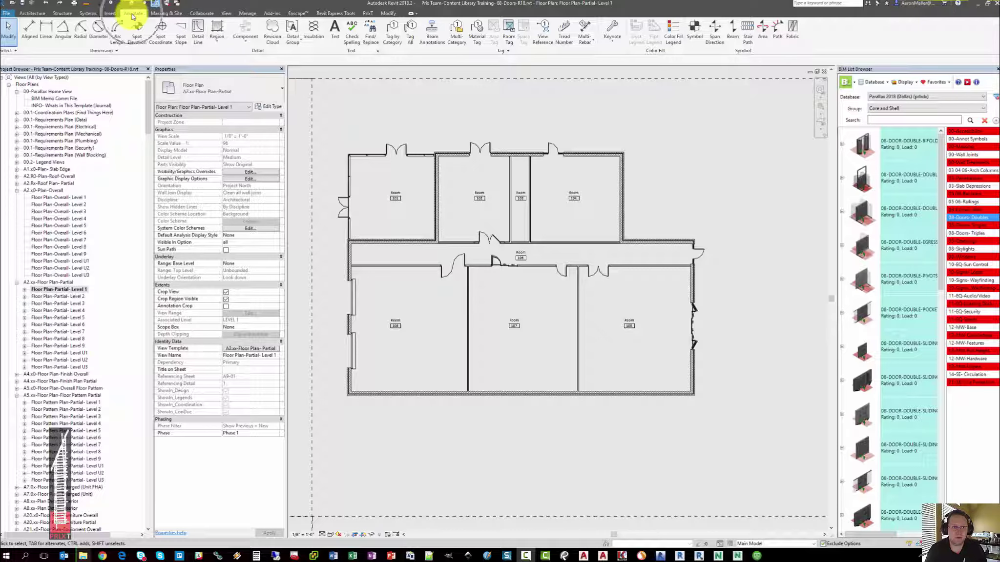
Tag the door above Room 104 by category, placing a 104a door tag.
left_click(412, 36)
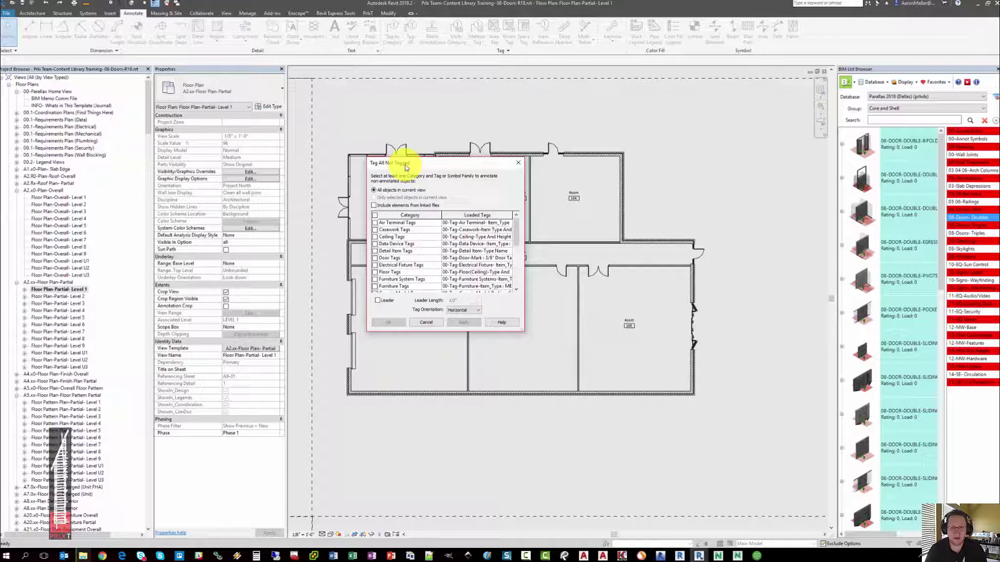
key("Escape")
left_click(392, 31)
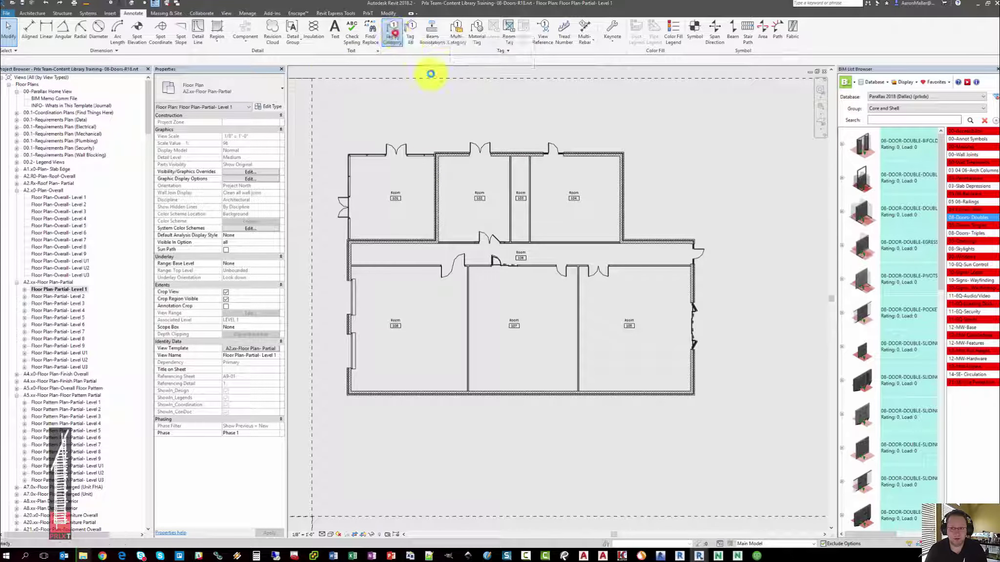
key("Escape")
left_click(552, 150)
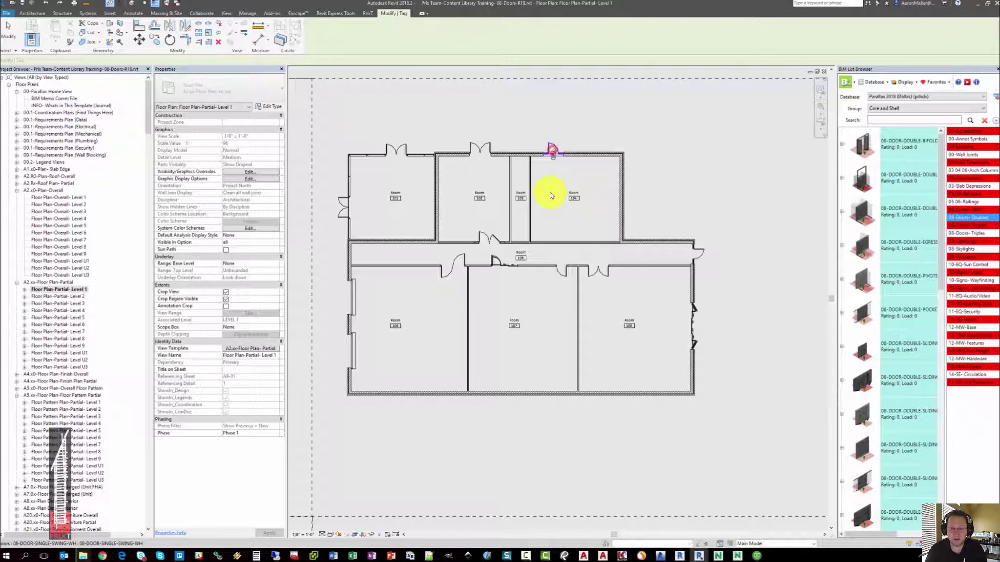
left_click(550, 195)
key("Escape")
Zoom in to inspect the 104a door tag, then zoom back out and pan the plan.
scroll(500, 152, "up", 3)
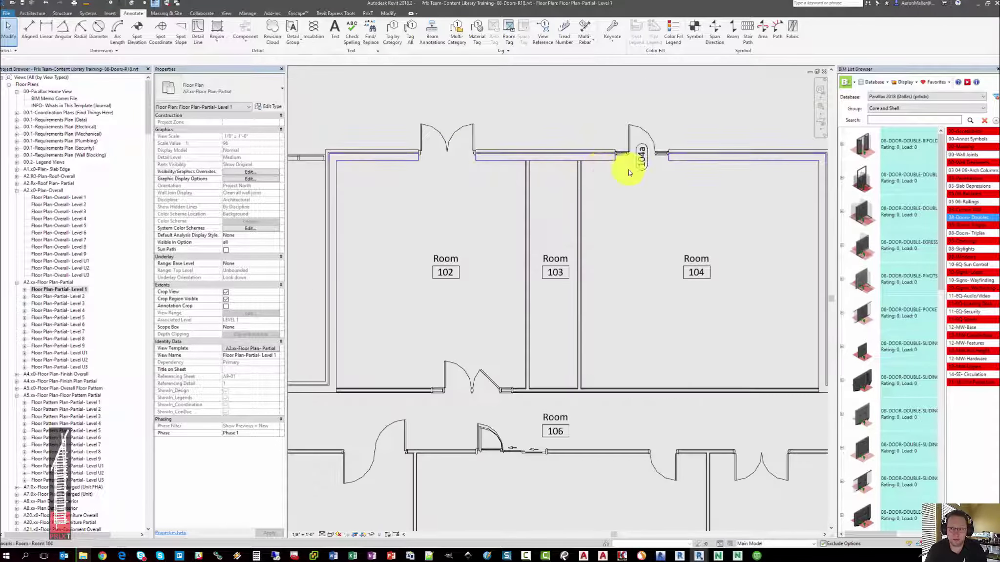
left_click(642, 162)
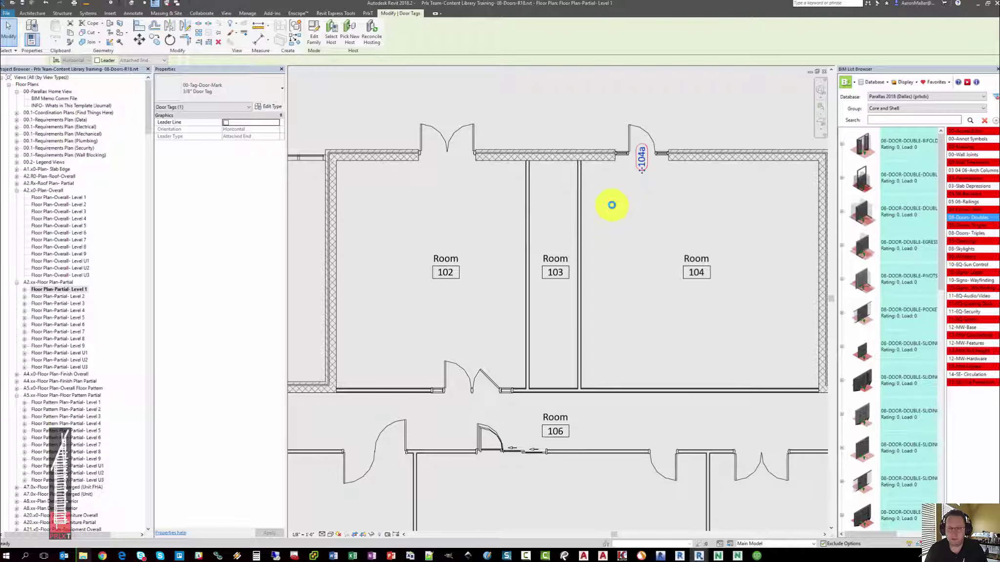
key("Escape")
scroll(575, 205, "down", 4)
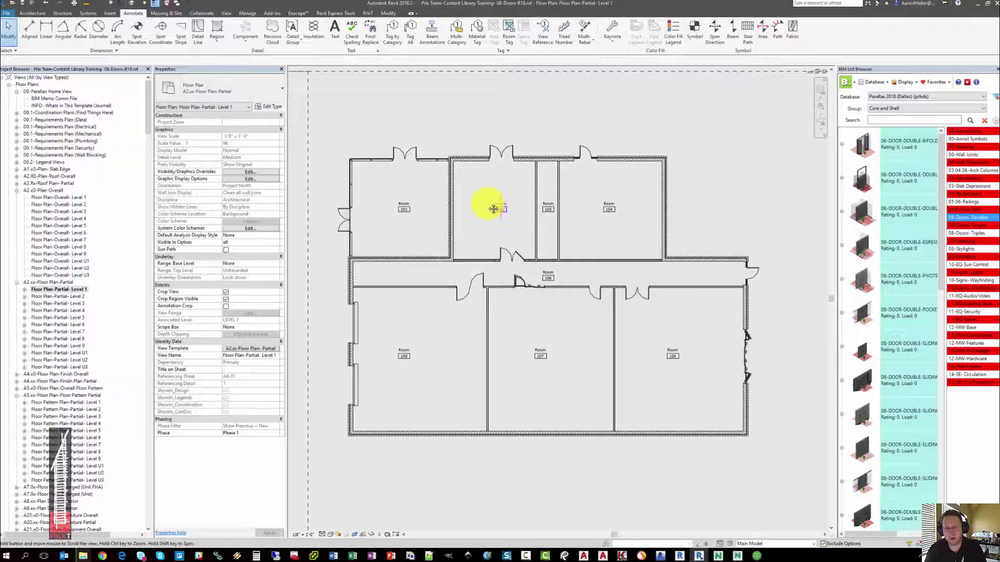
middle_click_drag(497, 207, 489, 203)
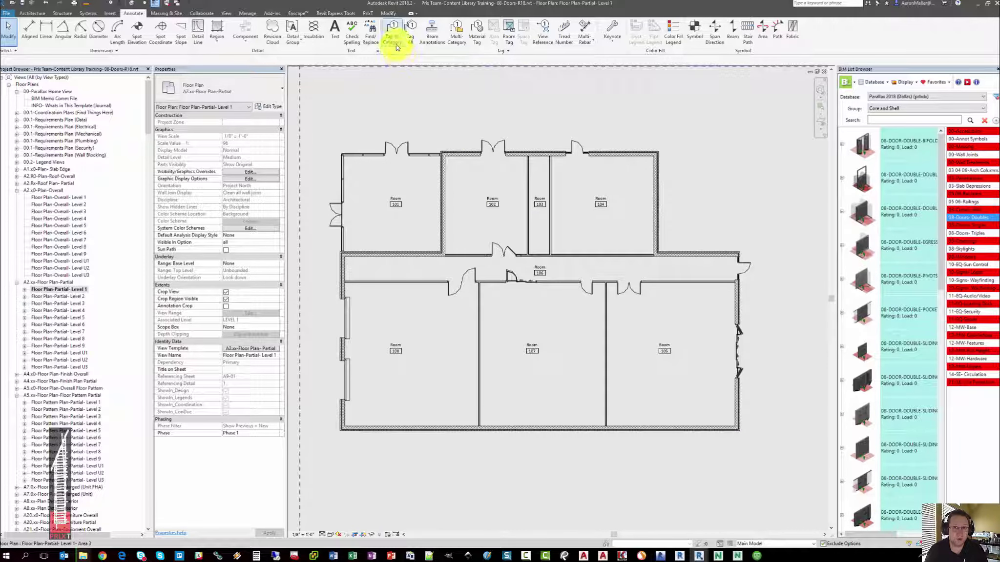
Use Tag All to add door tags to every untagged door in the plan.
left_click(410, 30)
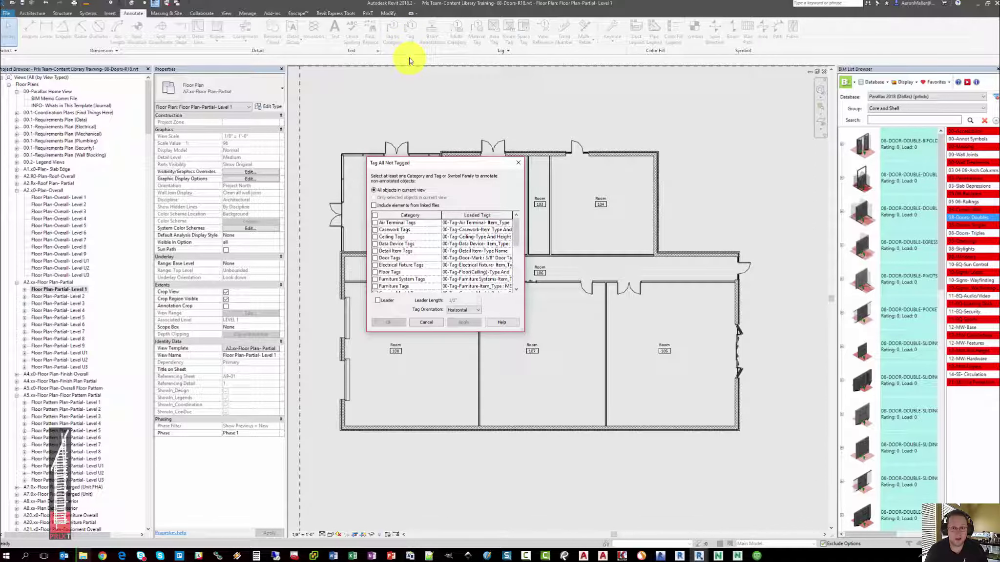
left_click(374, 259)
left_click(463, 322)
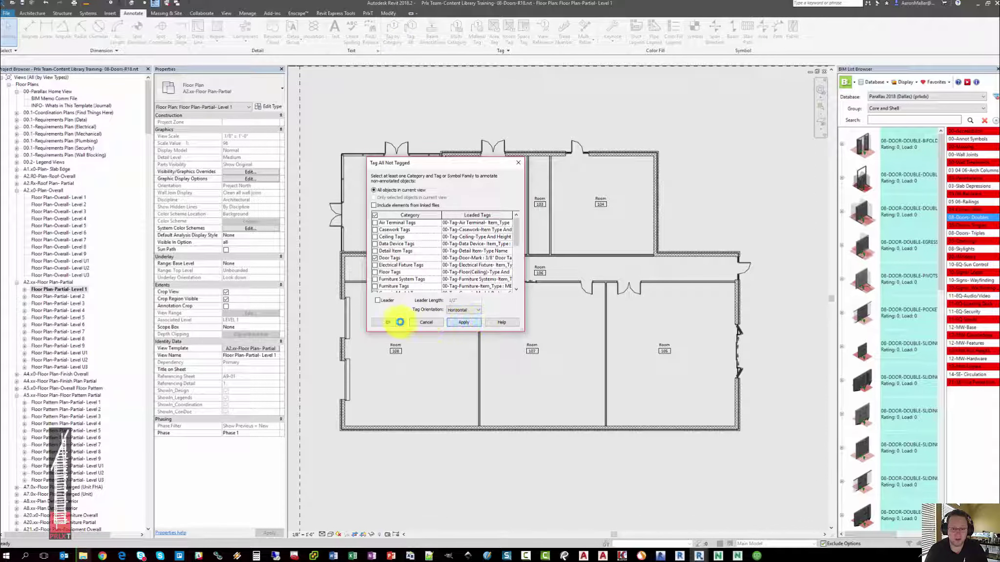
left_click(390, 322)
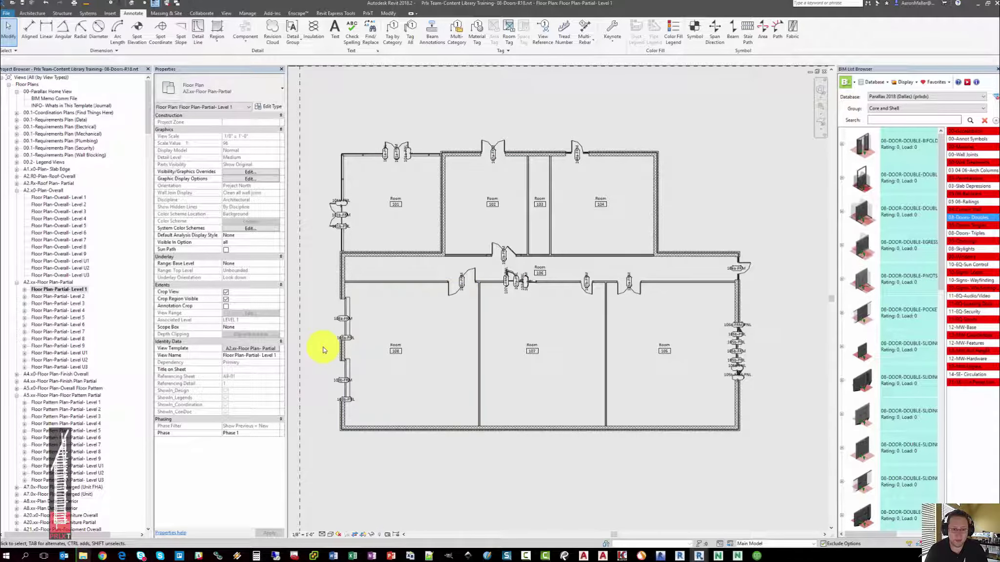
Zoom and pan across the plan to review the new 101b and Room 105/107 door tags.
scroll(324, 346, "up", 5)
middle_click_drag(430, 138, 443, 398)
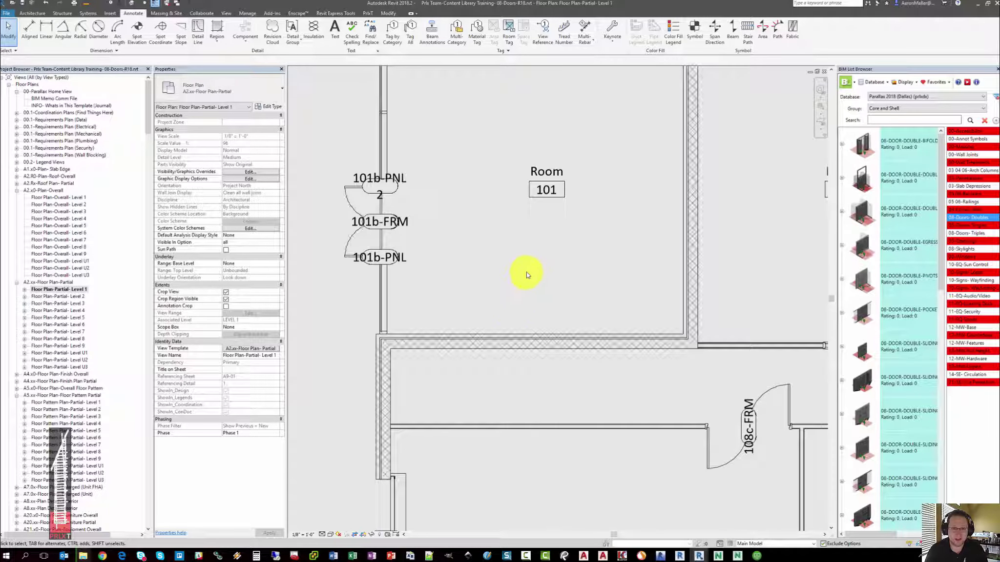
scroll(536, 247, "down", 3)
middle_click_drag(686, 221, 341, 156)
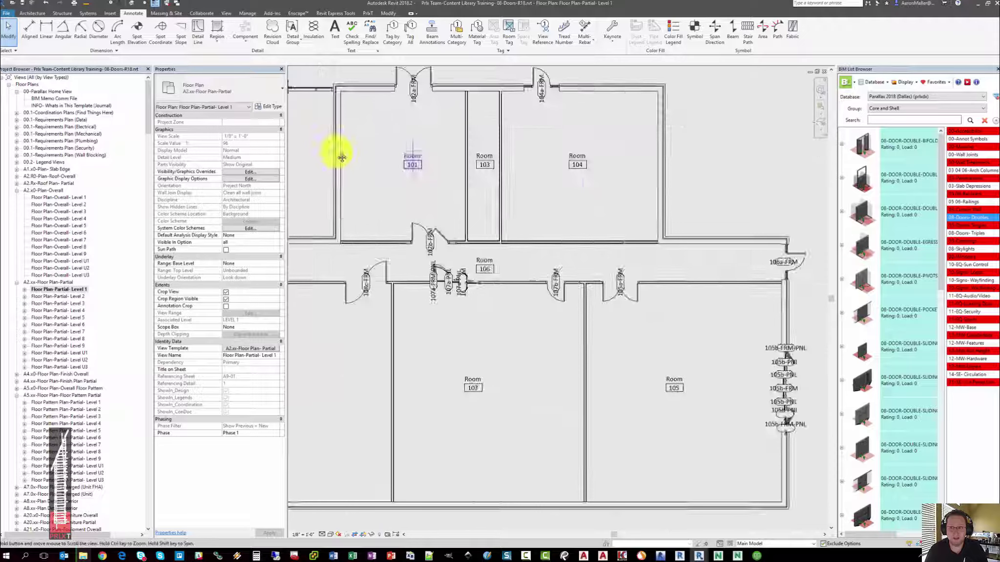
mouse_move(515, 190)
middle_mouse_down()
mouse_move(480, 172)
mouse_move(448, 133)
middle_mouse_up()
scroll(667, 349, "up", 3)
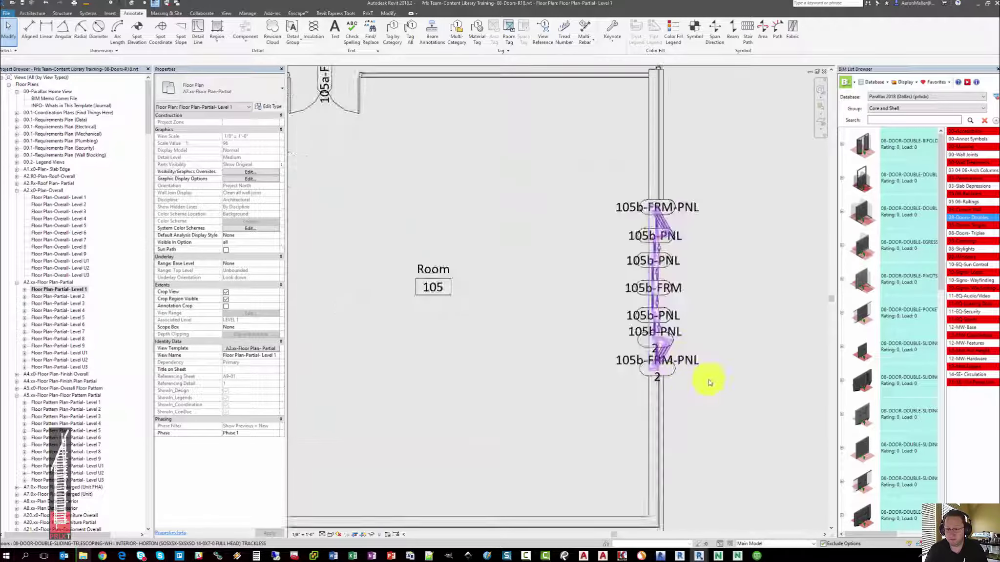
scroll(682, 317, "down", 4)
scroll(674, 289, "down", 2)
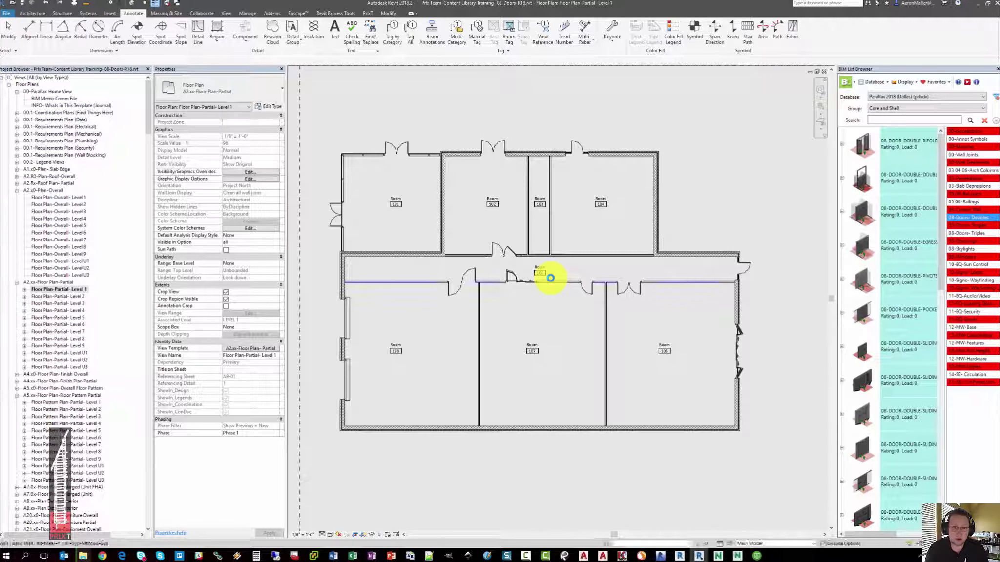
Nudge the plan into place and switch on Enable Temporary View Properties.
middle_click_drag(511, 290, 521, 283)
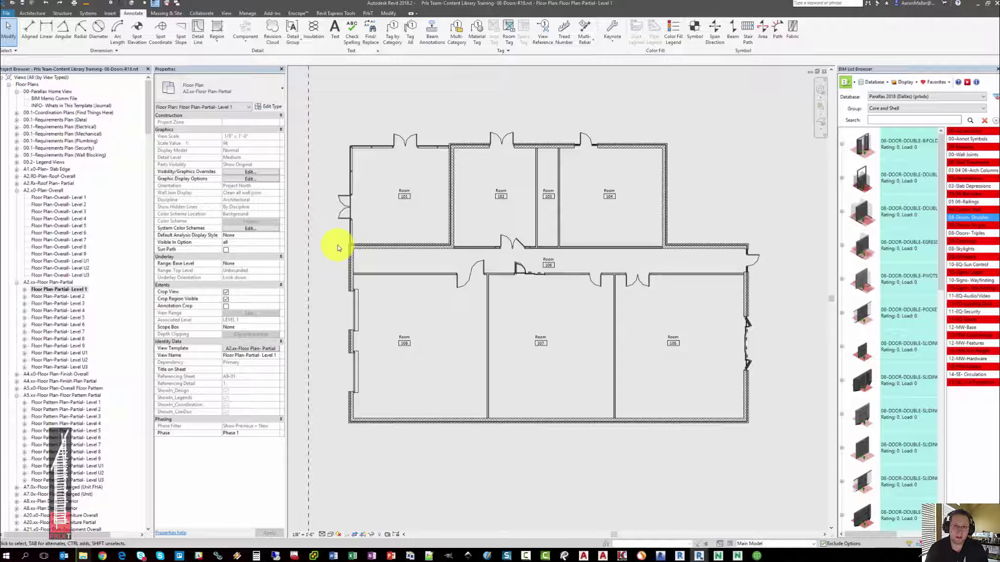
middle_click_drag(351, 194, 348, 179)
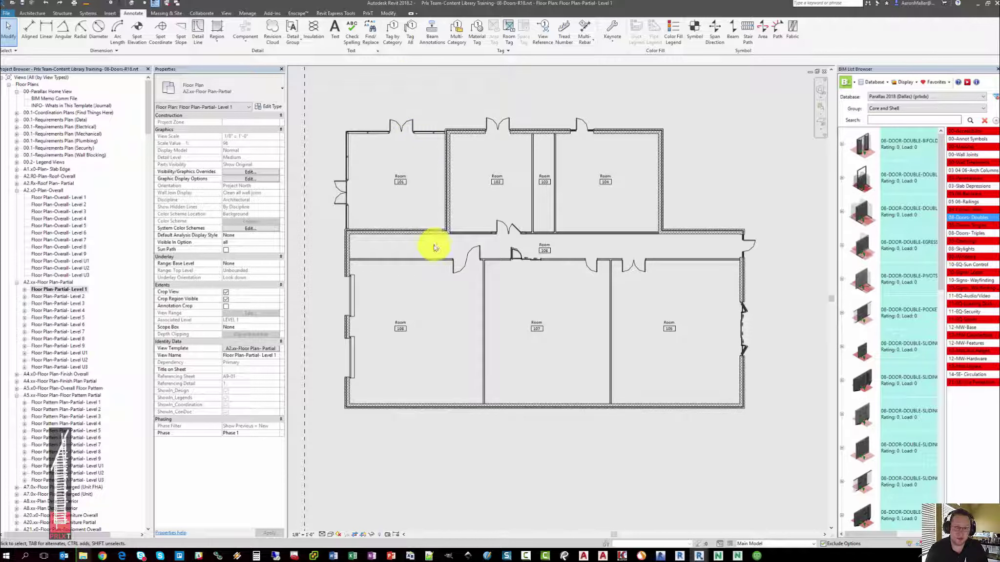
left_click(388, 533)
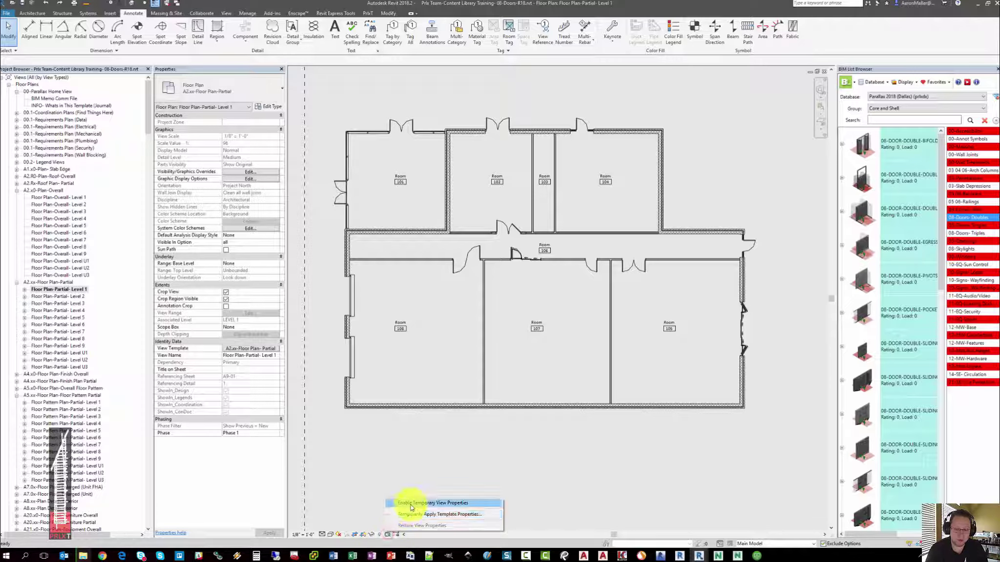
left_click(410, 504)
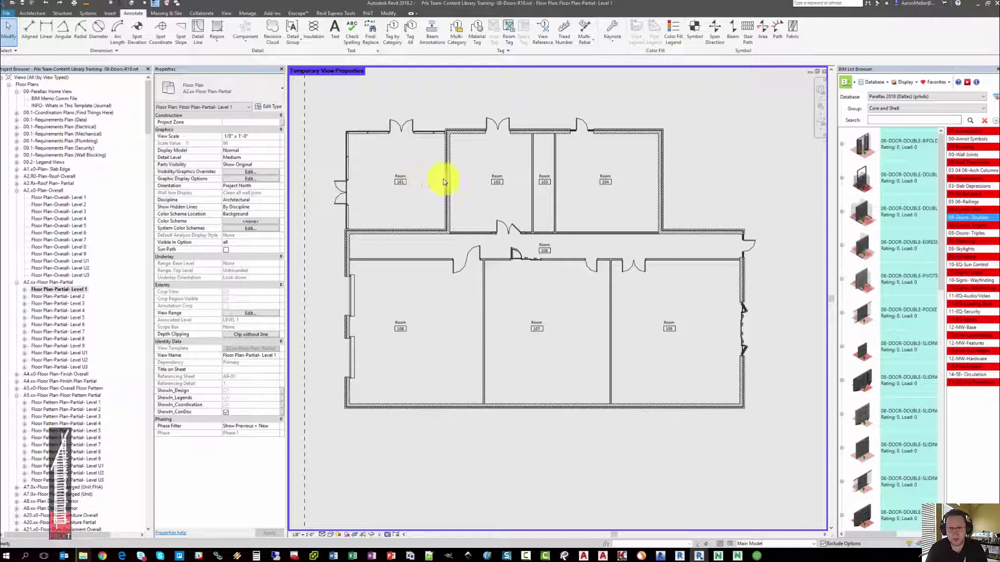
In VG's Filters list, uncheck Visibility for the DOORS- PARENT FAMILIES (NOT) filter.
key("v")
key("g")
left_click_drag(408, 85, 631, 116)
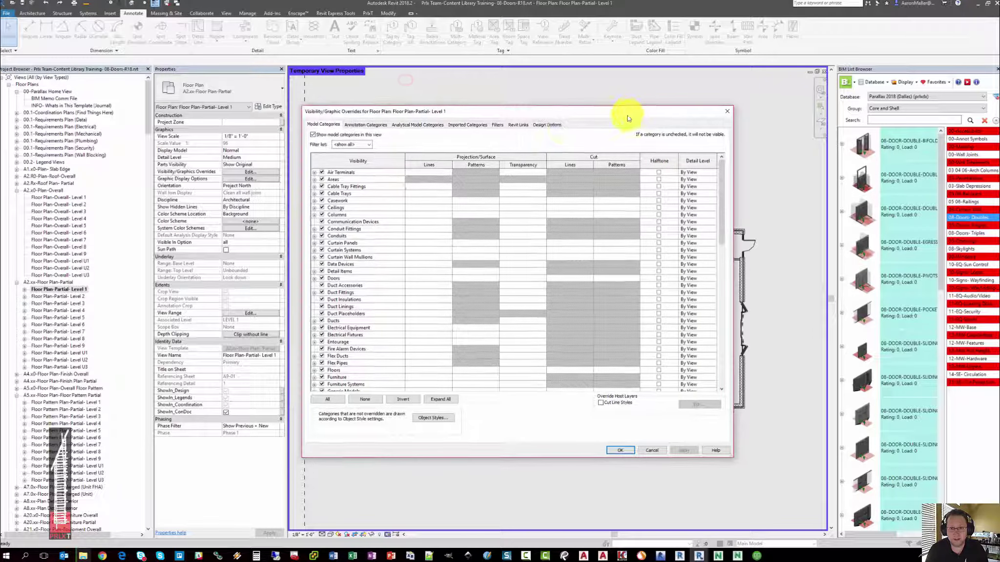
left_click(497, 126)
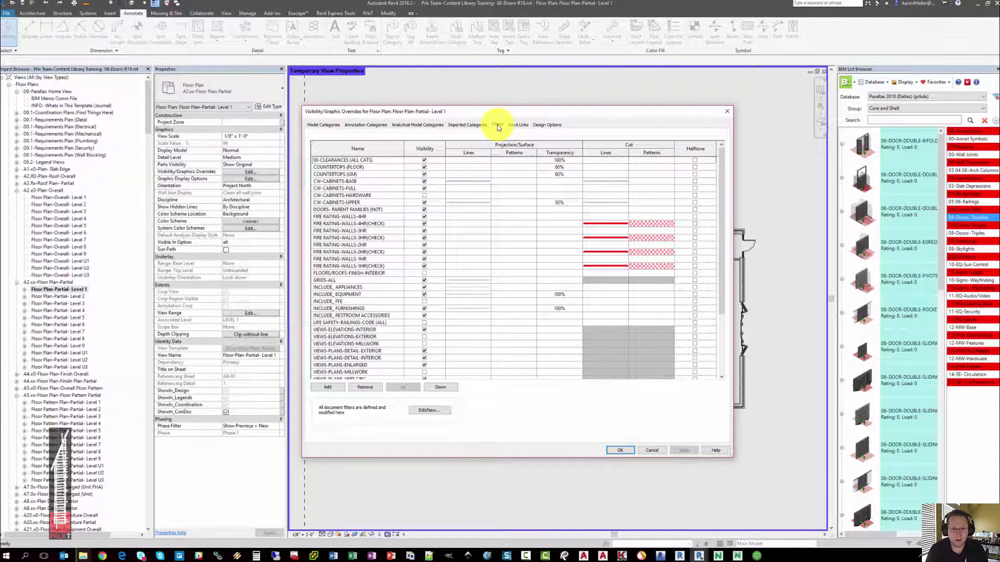
left_click(384, 209)
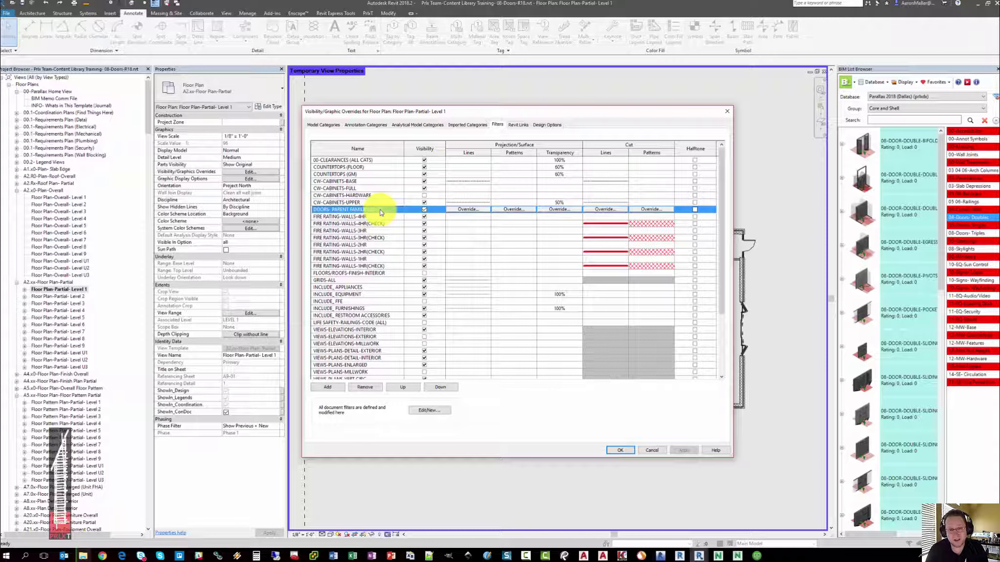
left_click(423, 210)
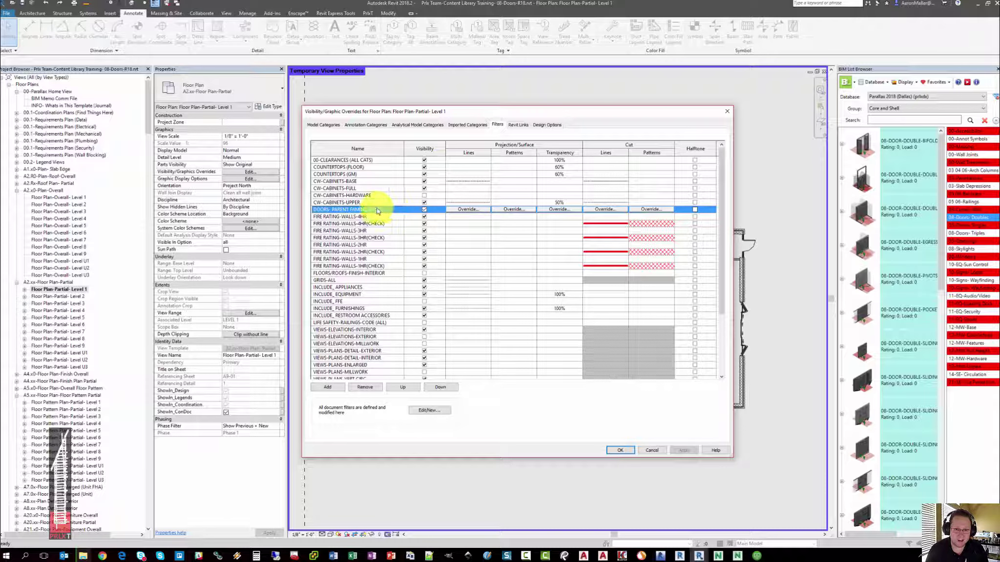
left_click(423, 210)
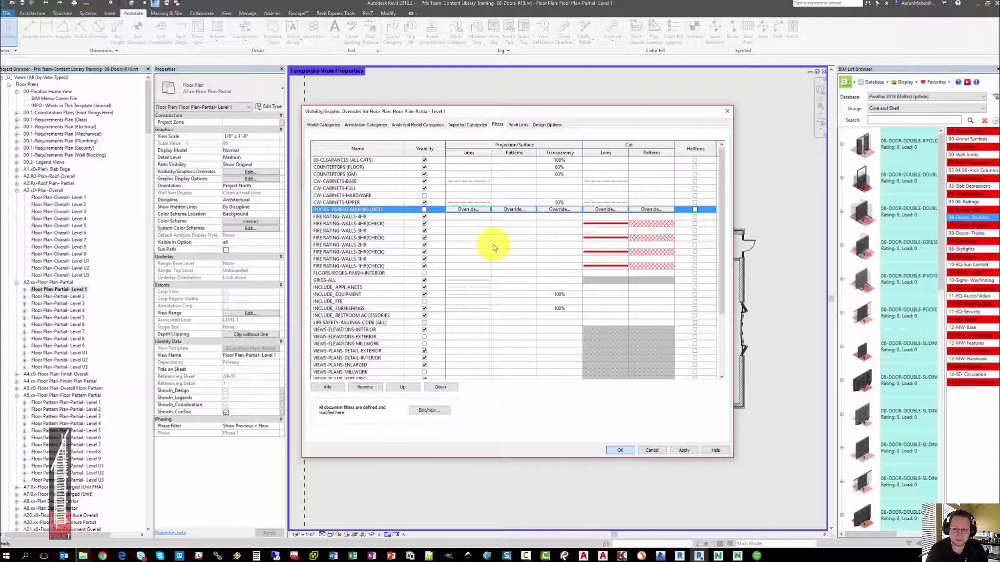
Apply the visibility overrides and place a room tag in Room 101.
key("Return")
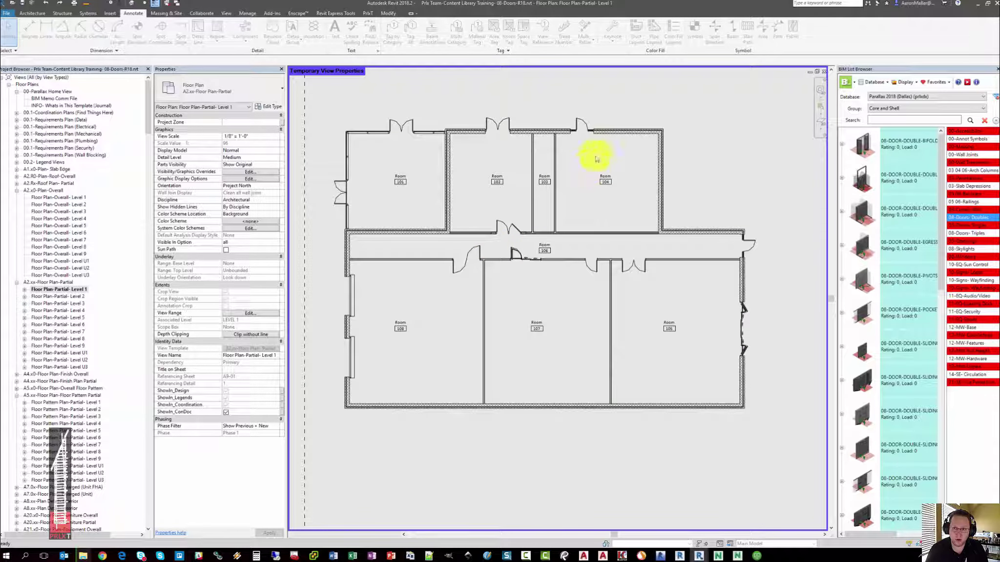
left_click(602, 146)
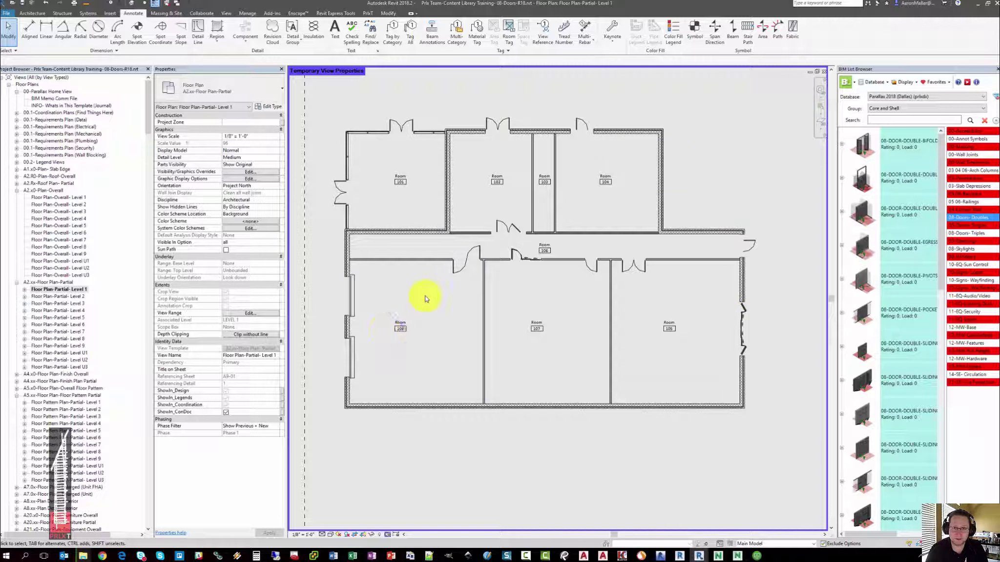
left_click(404, 192)
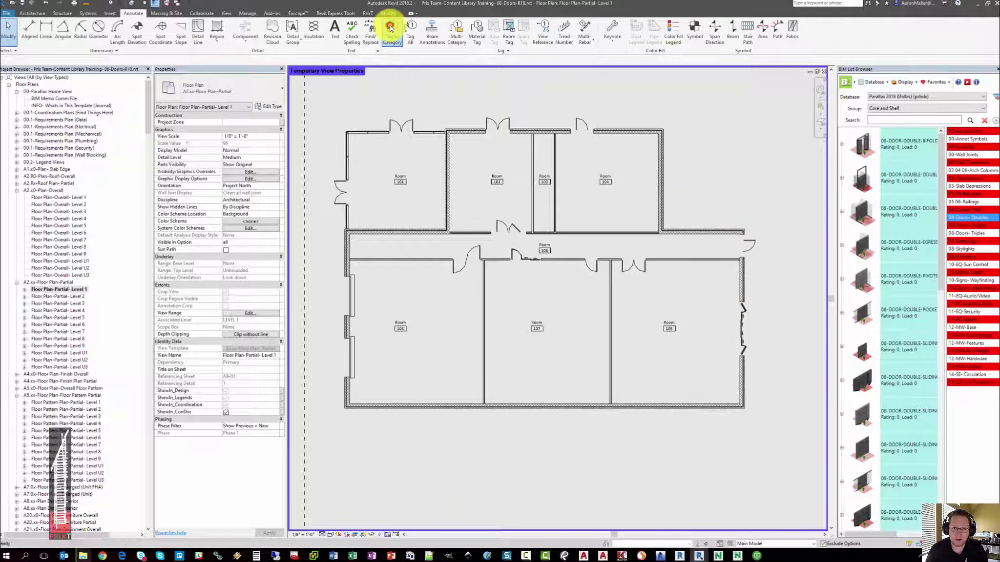
Run Tag All with door tags to tag the remaining untagged doors.
left_click(390, 28)
key("Escape")
left_click(409, 35)
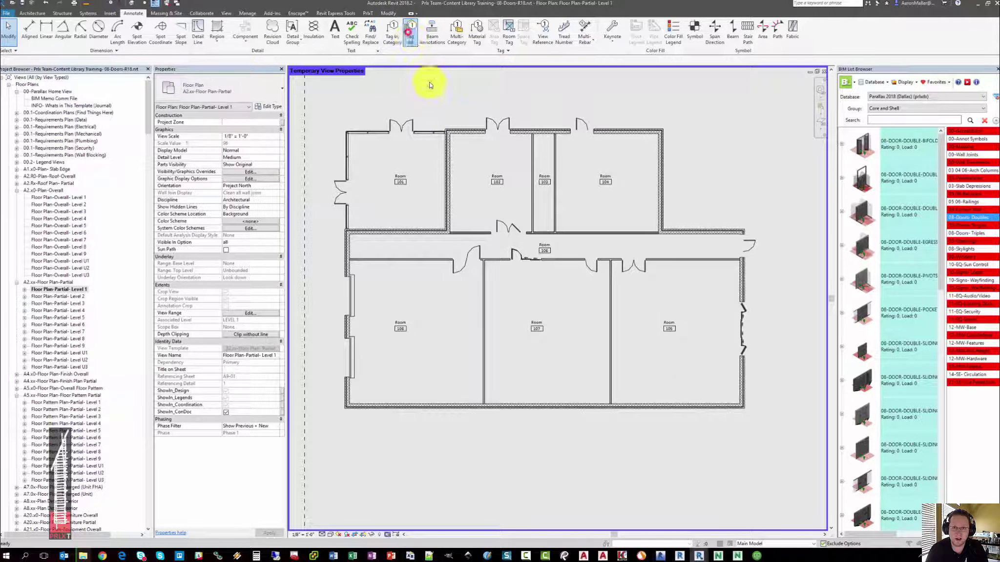
left_click(375, 258)
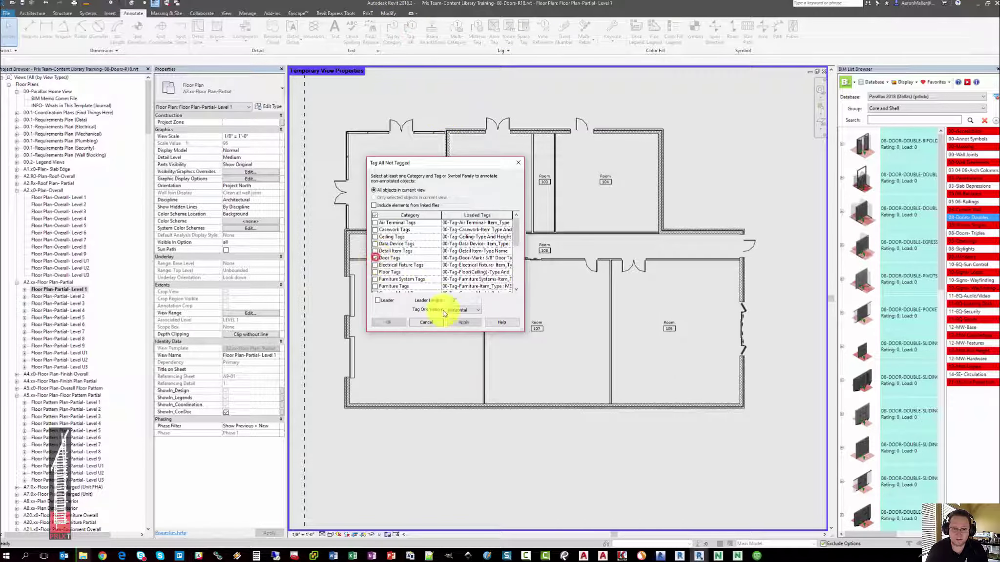
left_click(464, 322)
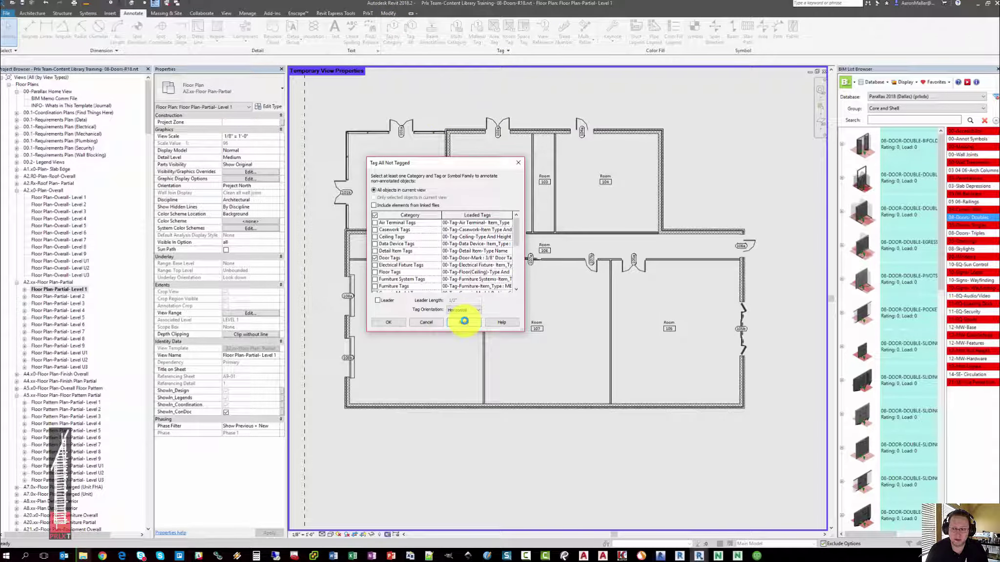
left_click(388, 322)
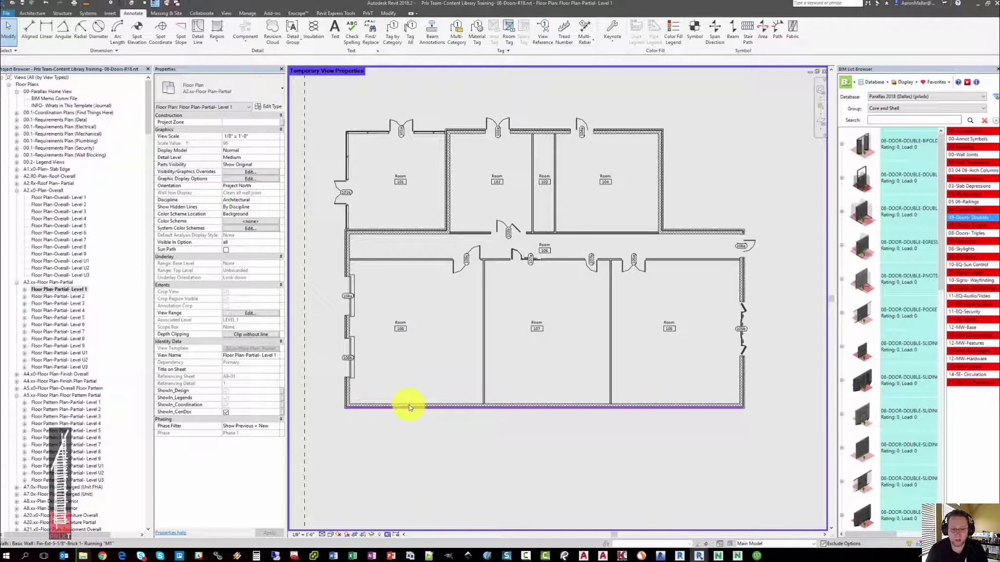
Choose Restore View Properties from the Temporary View Properties menu.
left_click(388, 535)
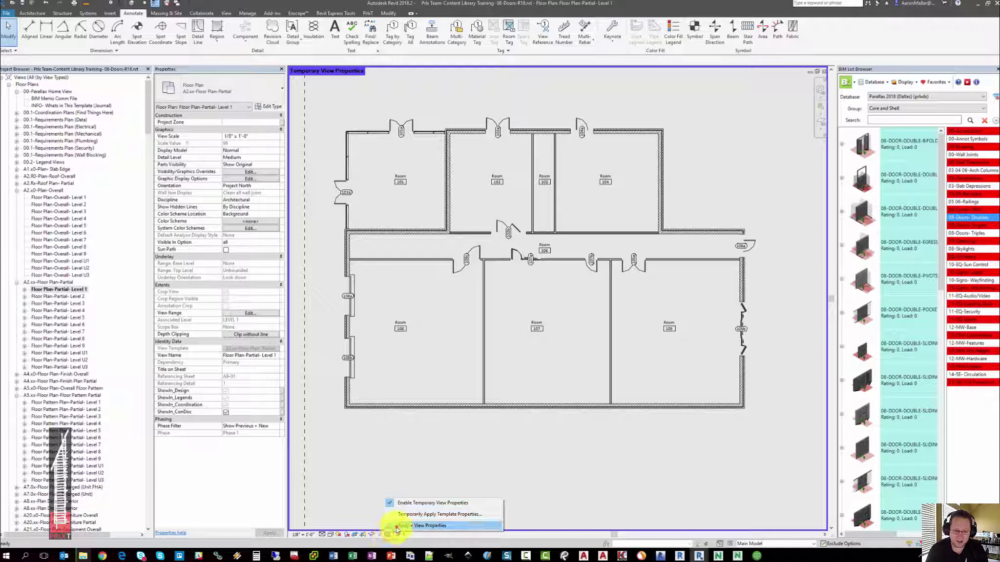
left_click(396, 527)
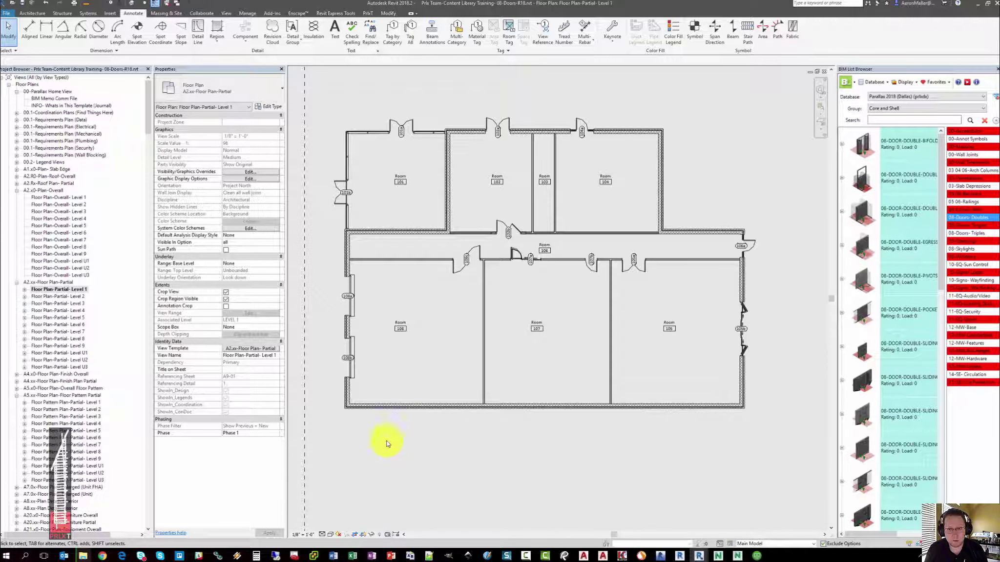
Open the Code Compliance Plan - Level 1 area plan and tag its top-wall door by category.
left_click_drag(147, 98, 148, 151)
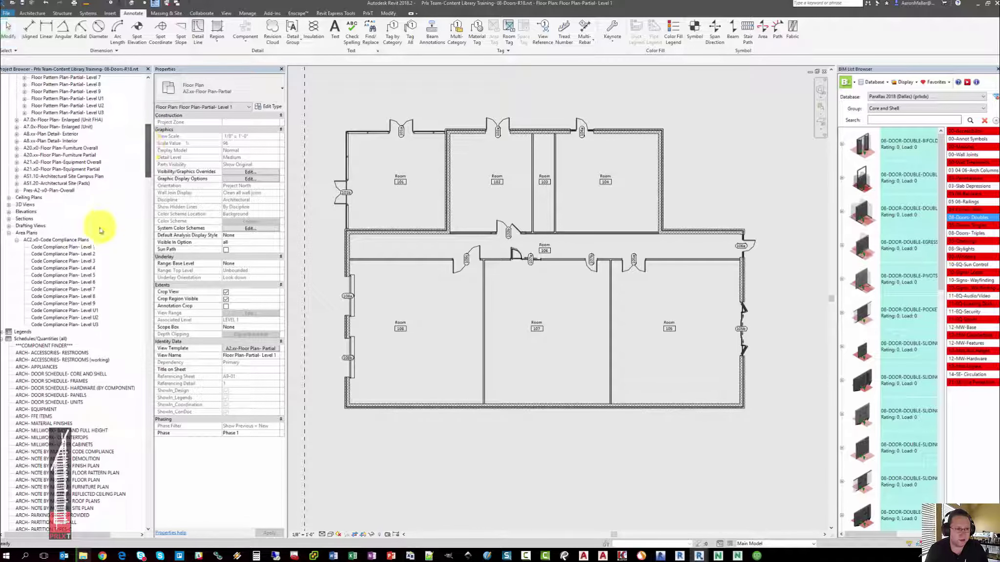
double_click(75, 248)
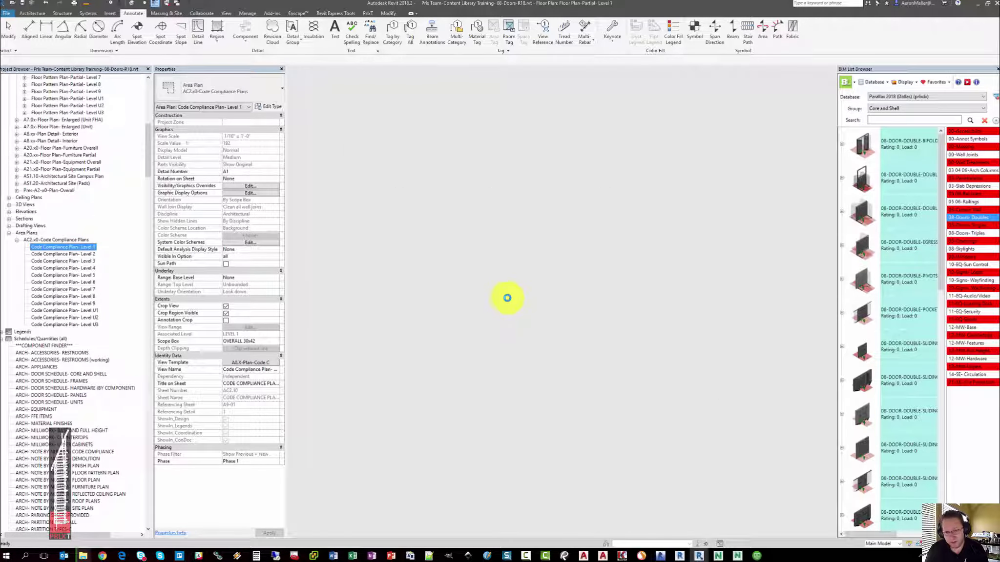
scroll(684, 178, "up", 5)
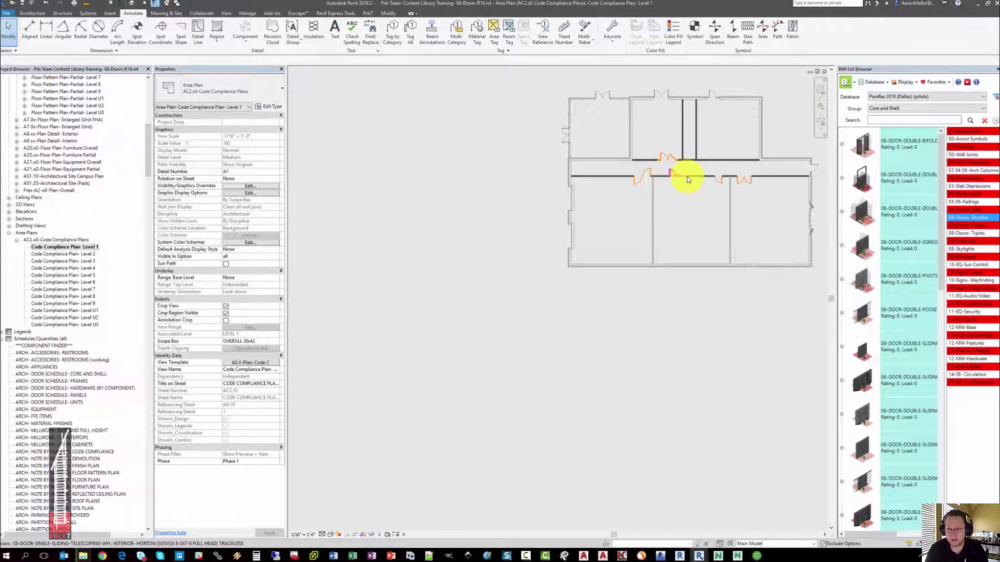
scroll(684, 184, "up", 1)
middle_click_drag(671, 196, 531, 317)
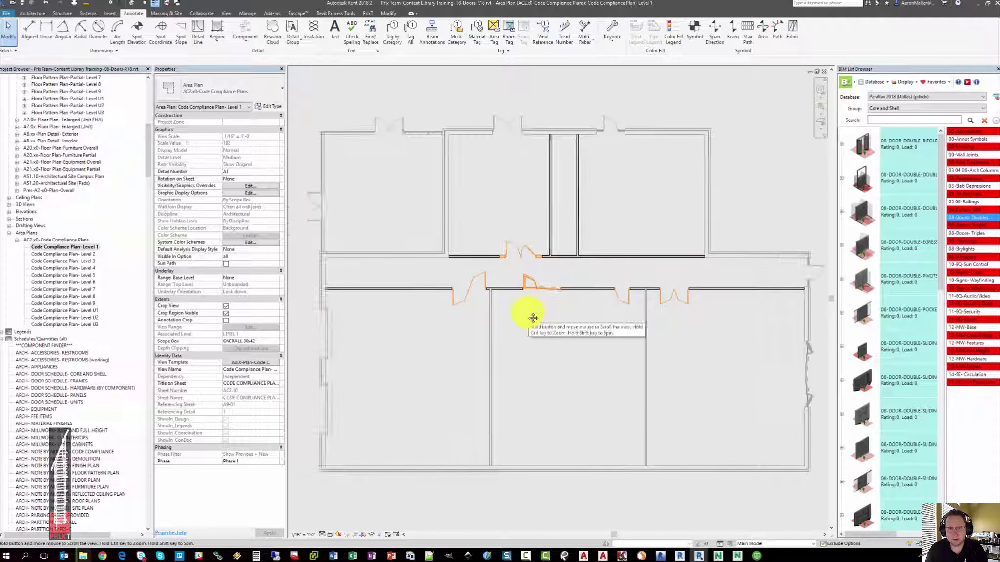
scroll(531, 317, "down", 1)
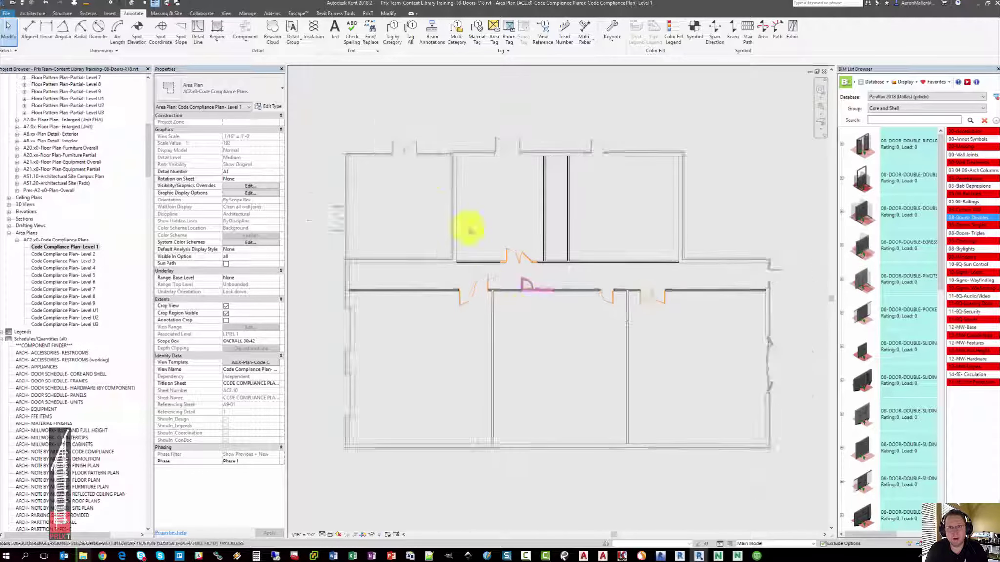
left_click(393, 35)
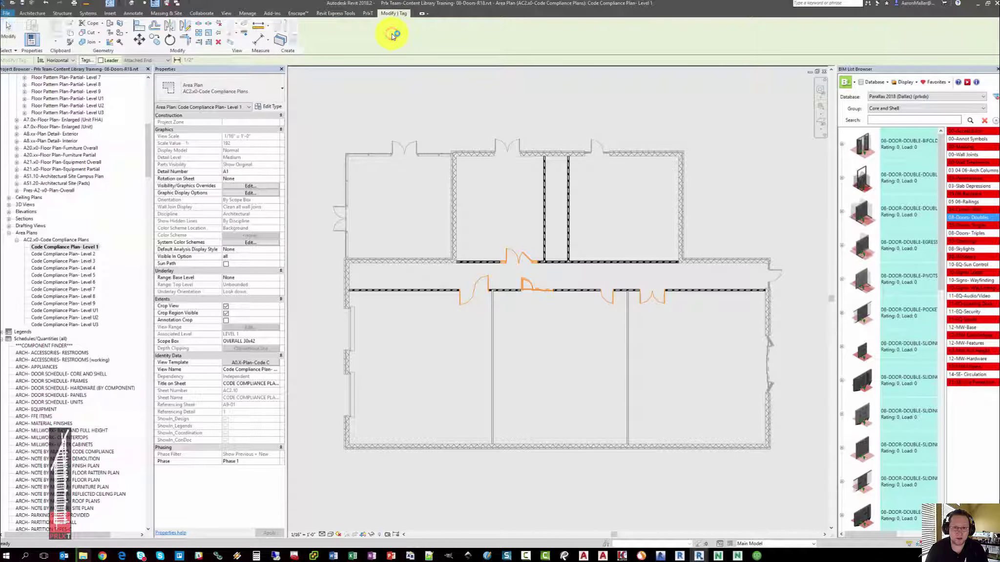
left_click(511, 144)
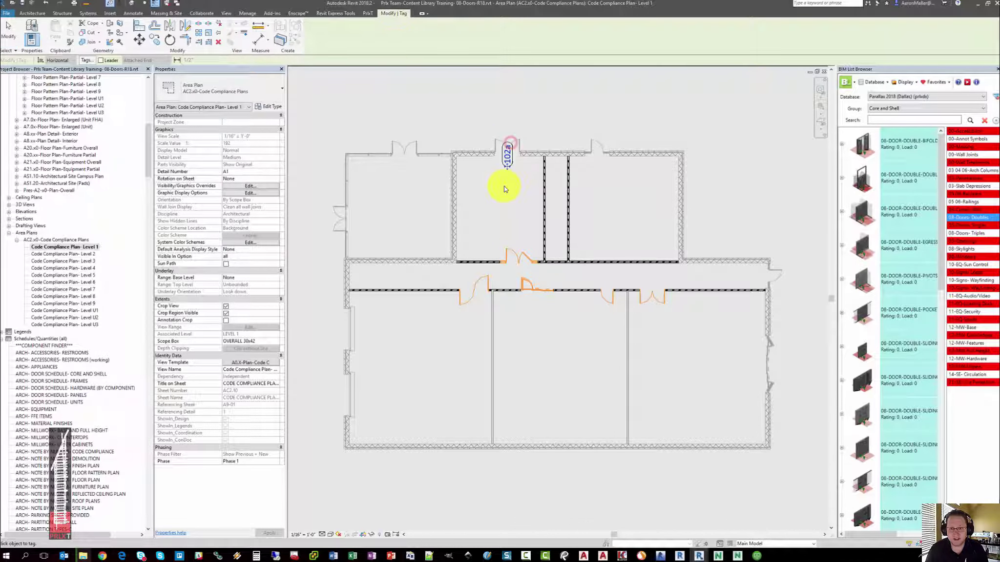
Tag the lower door of Room 102 as 102b.
left_click(519, 252)
key("Escape")
key("Escape")
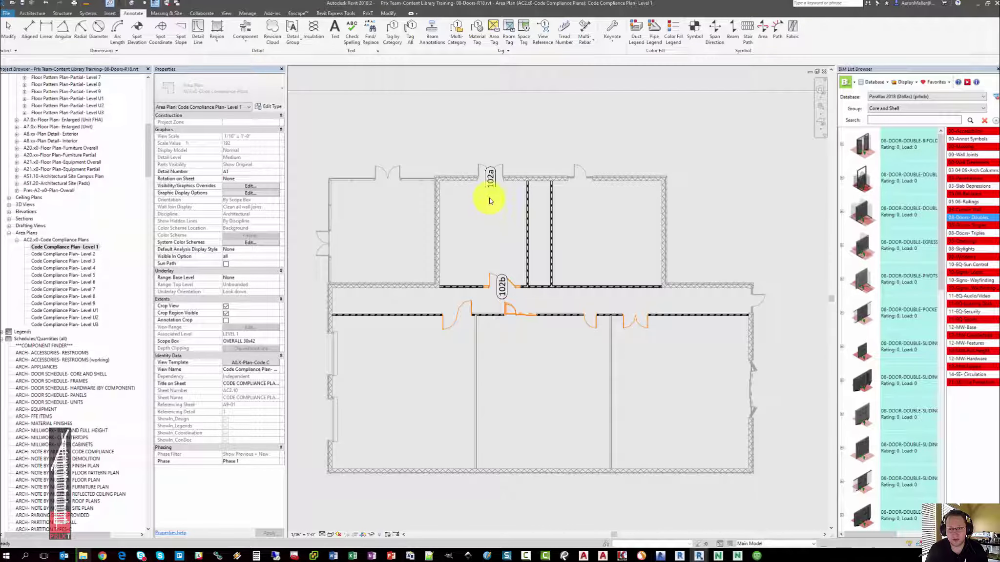
scroll(489, 193, "up", 2)
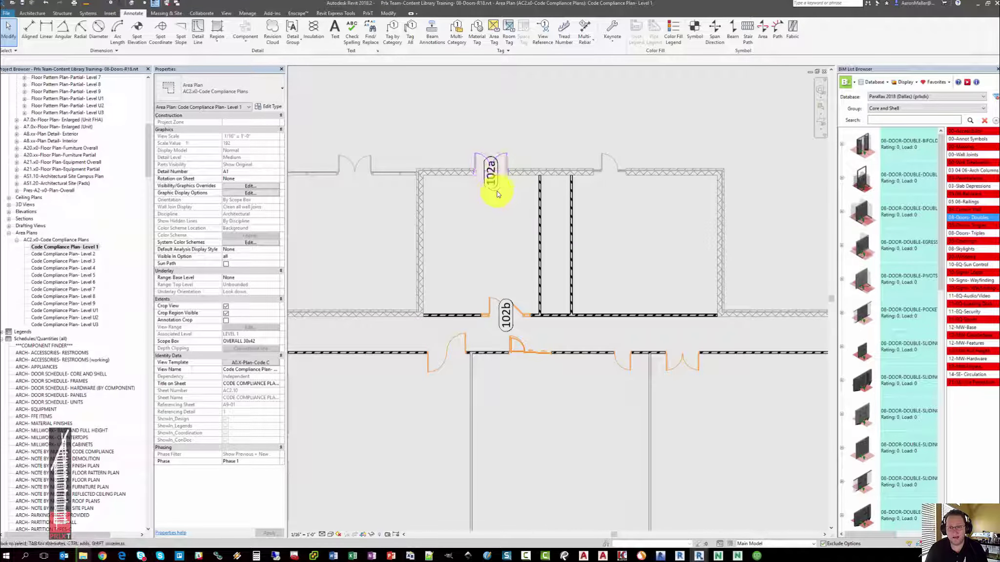
Change the 102a tag to the Life Safety Egress 1/4" type and move it above the door.
left_click(491, 190)
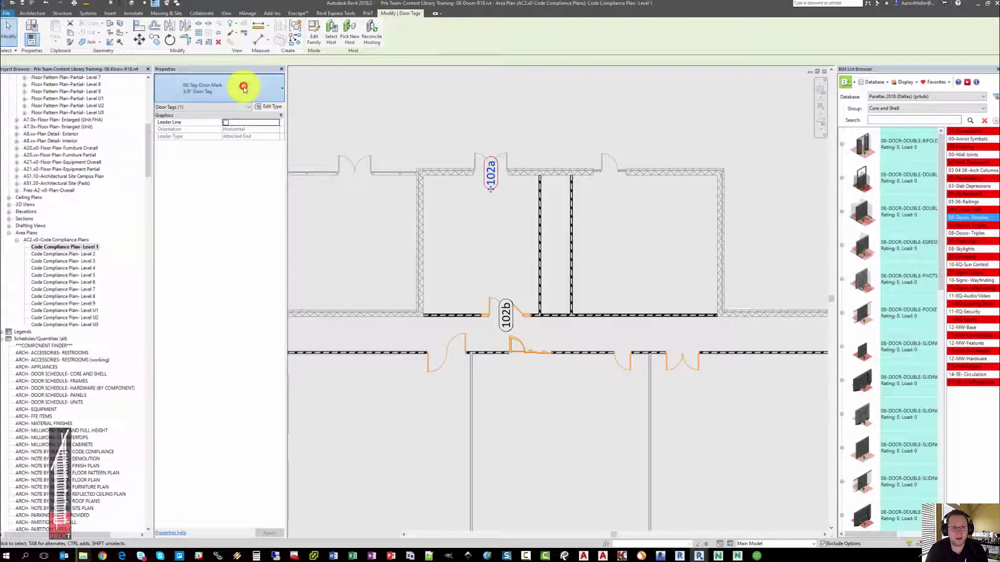
left_click(244, 88)
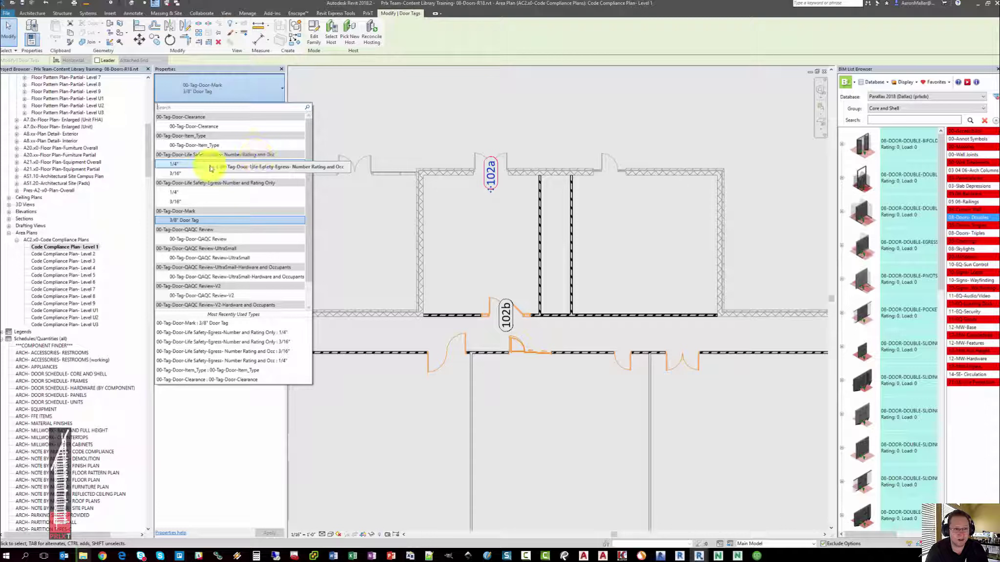
left_click(176, 166)
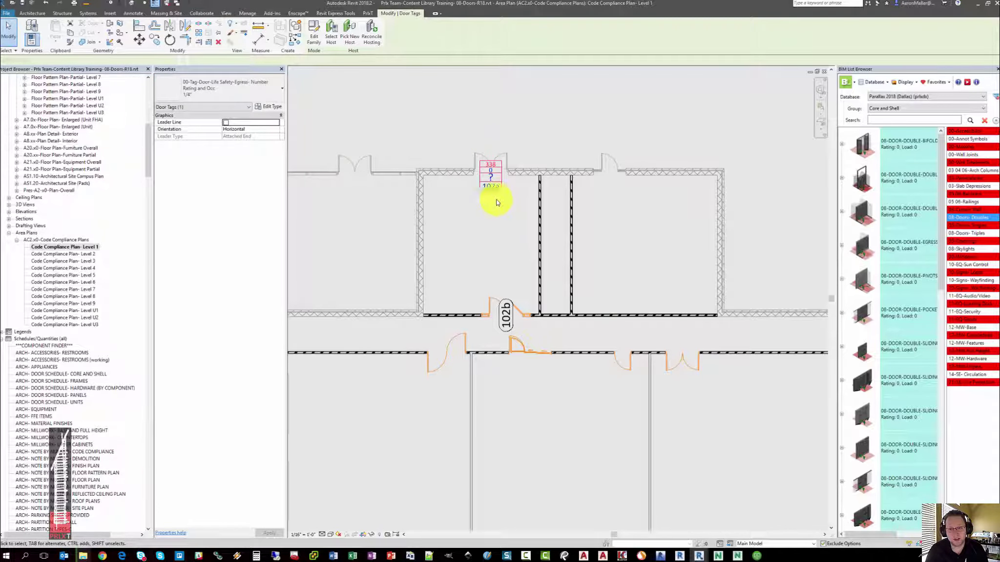
left_click_drag(489, 165, 491, 143)
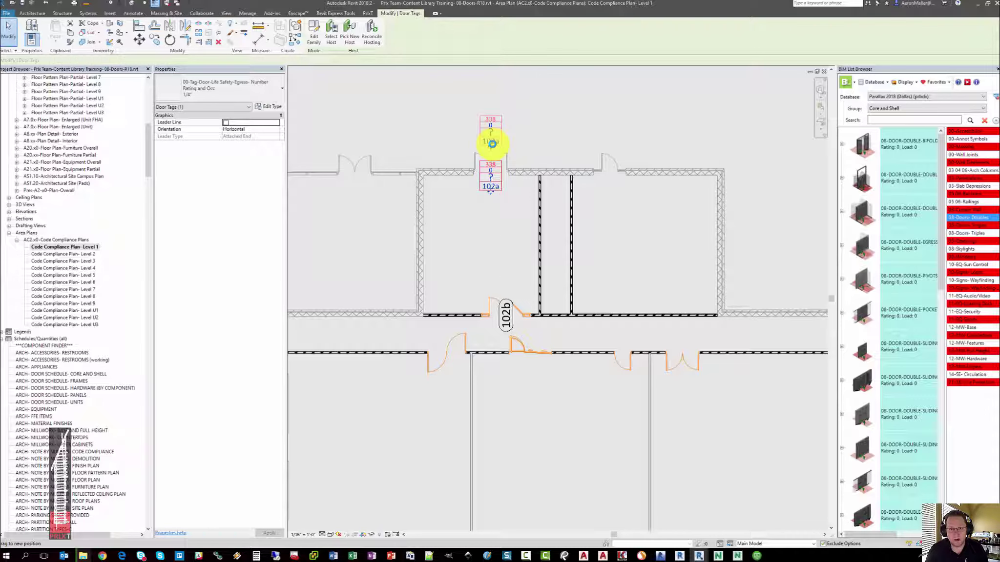
key("Escape")
scroll(492, 144, "up", 2)
middle_click_drag(493, 148, 497, 211)
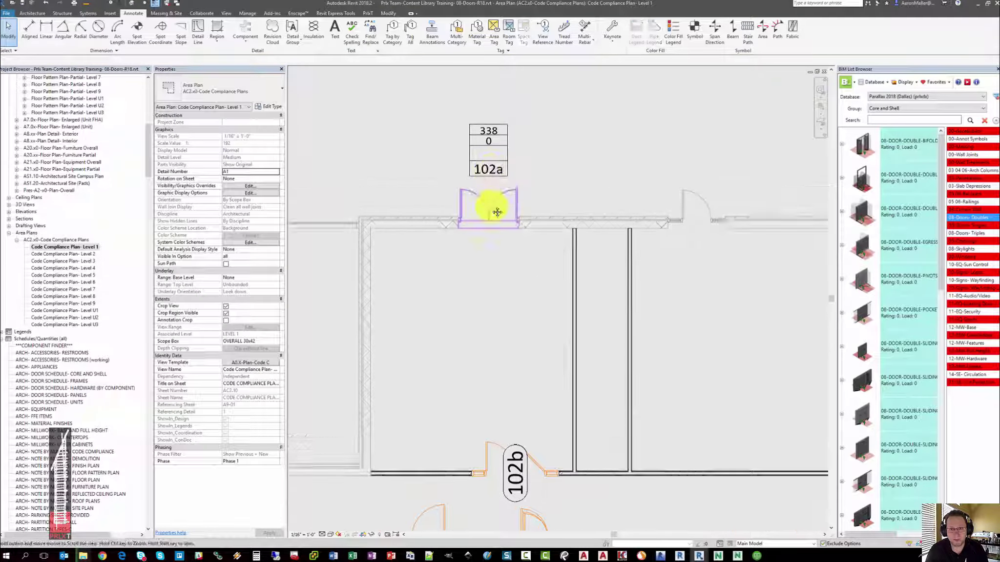
left_click(505, 190)
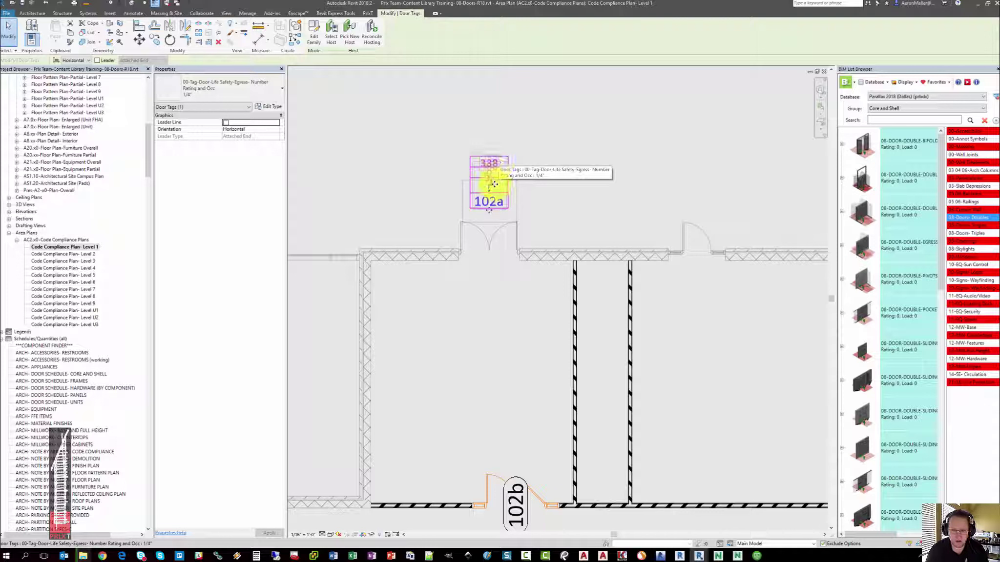
left_click(479, 230)
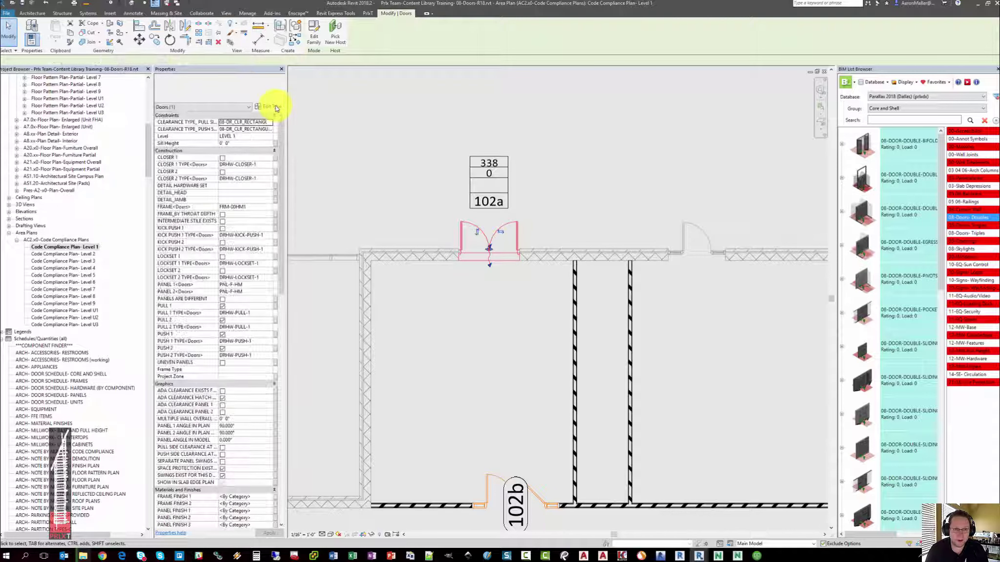
scroll(472, 251, "up", 3)
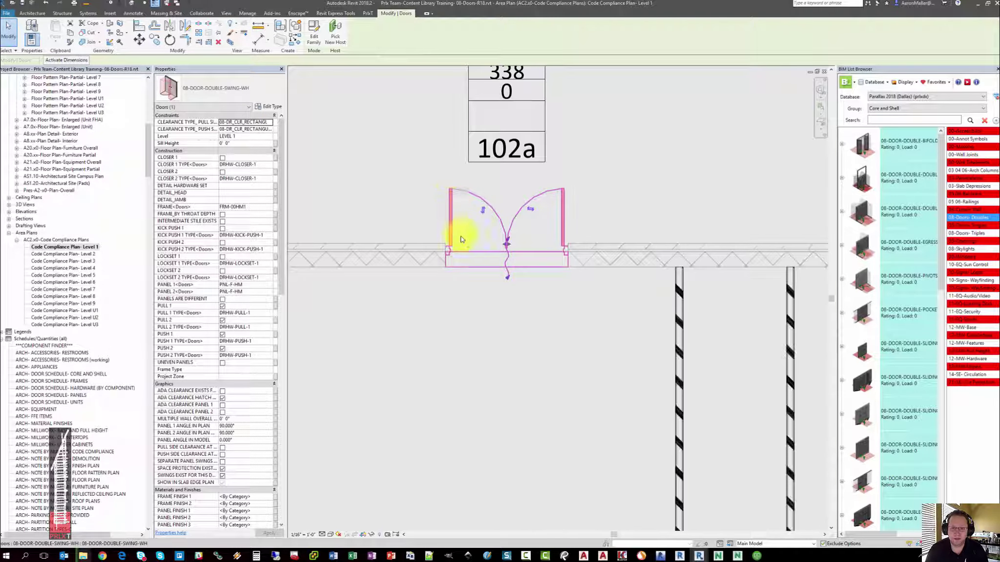
key("ctrl")
scroll(564, 248, "up", 4)
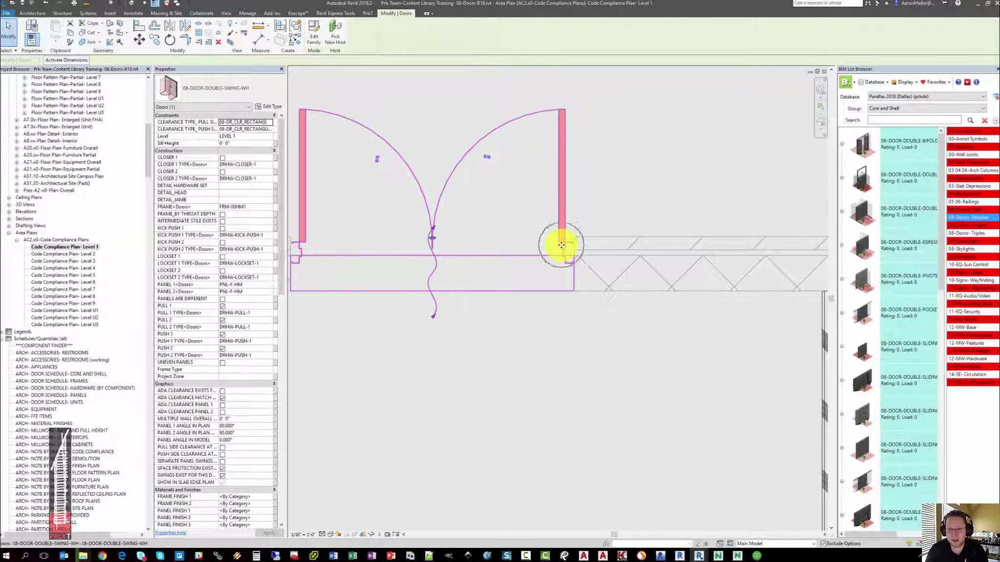
left_click(561, 246)
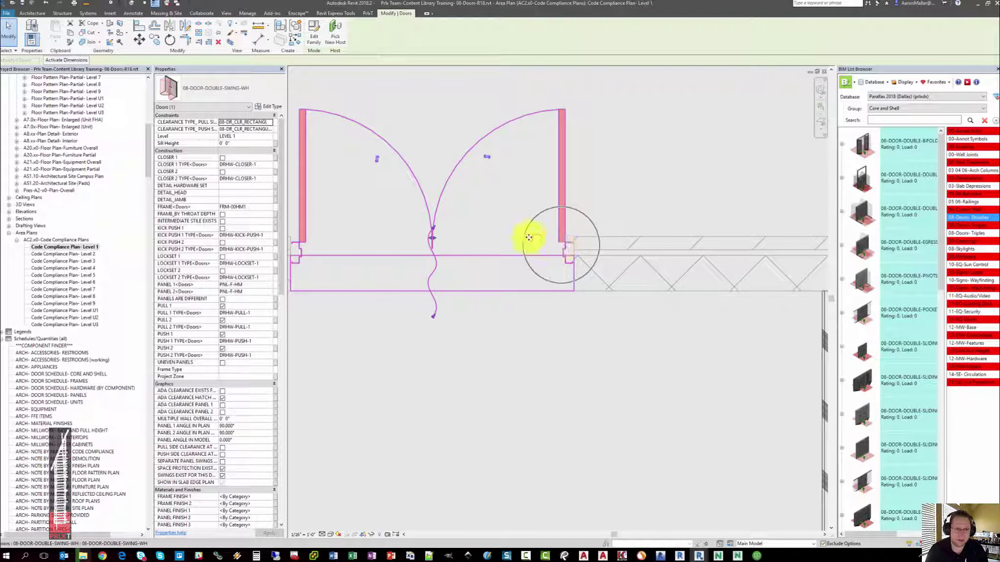
left_click(266, 107)
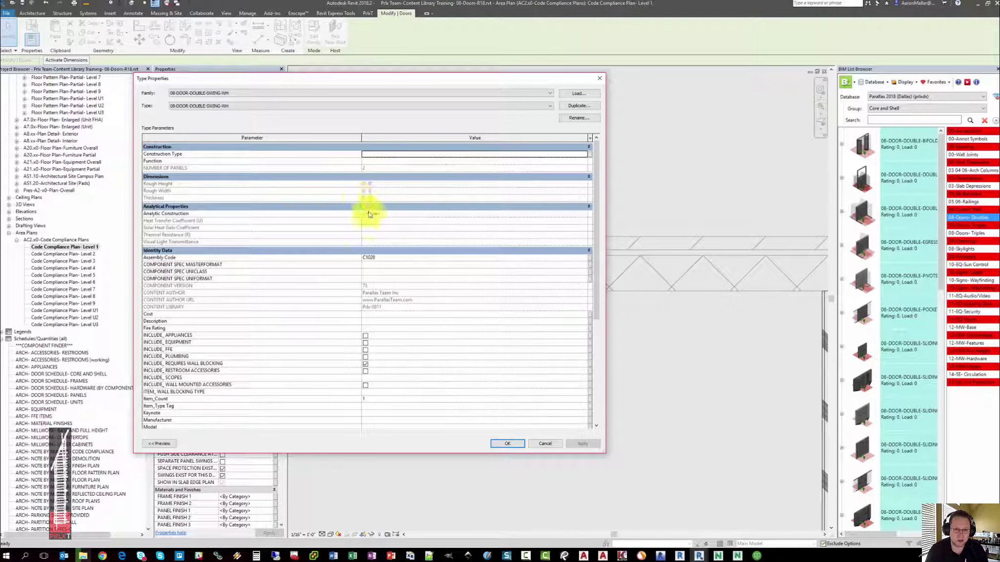
scroll(402, 272, "down", 7)
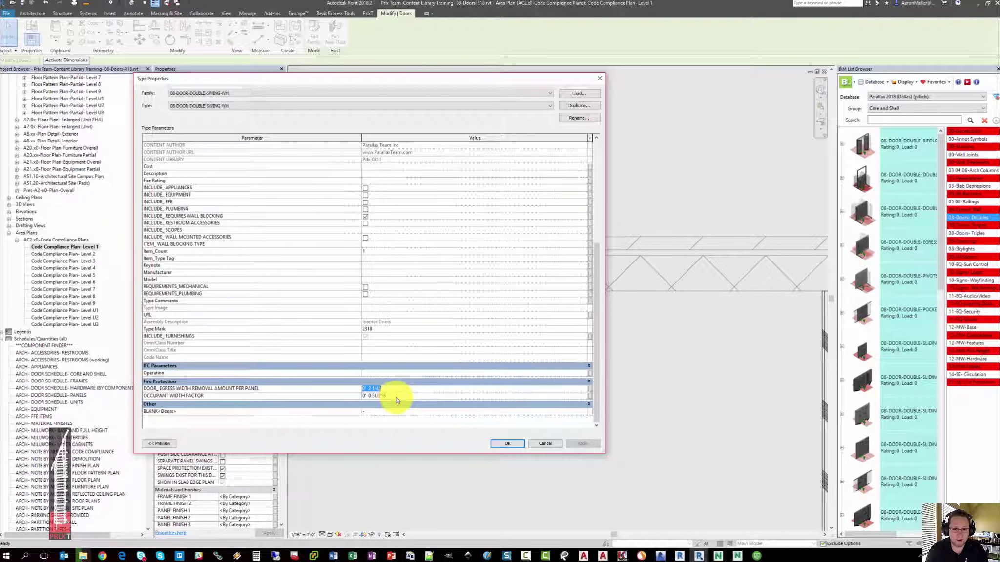
left_click(538, 444)
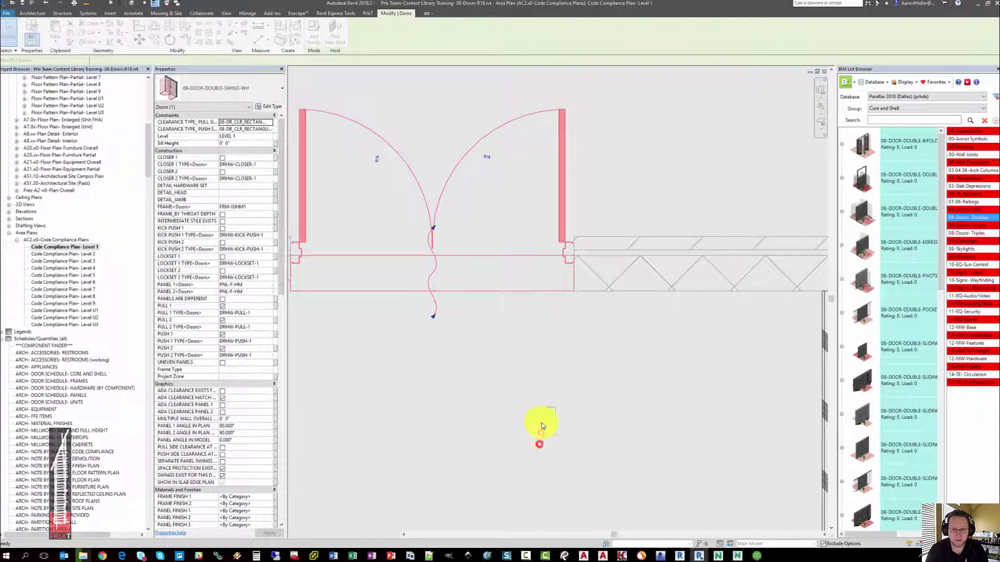
Reselect the 102a egress tag to check its options, then shift the view to door 102b.
left_click(609, 200)
scroll(608, 201, "down", 3)
scroll(596, 204, "down", 4)
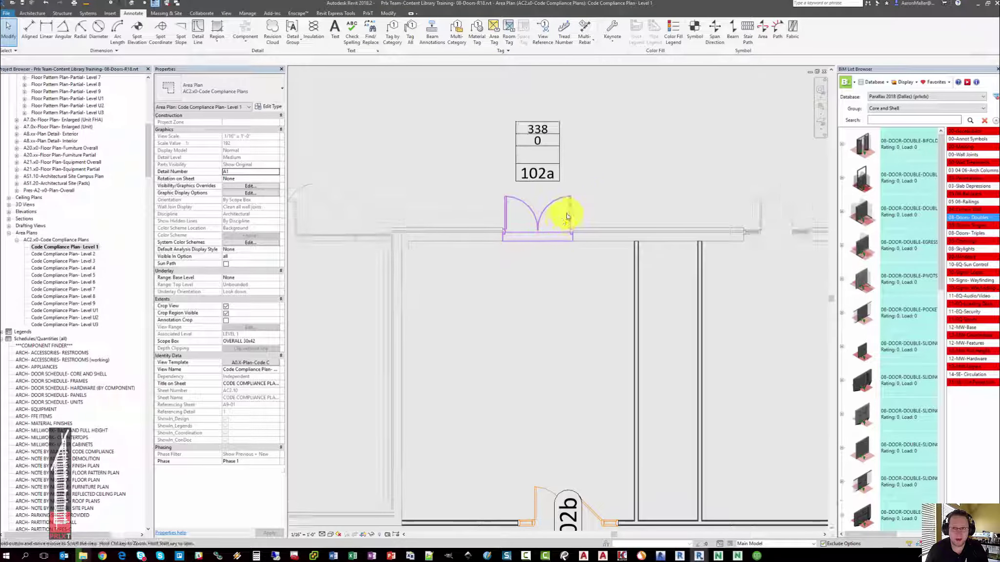
left_click(546, 127)
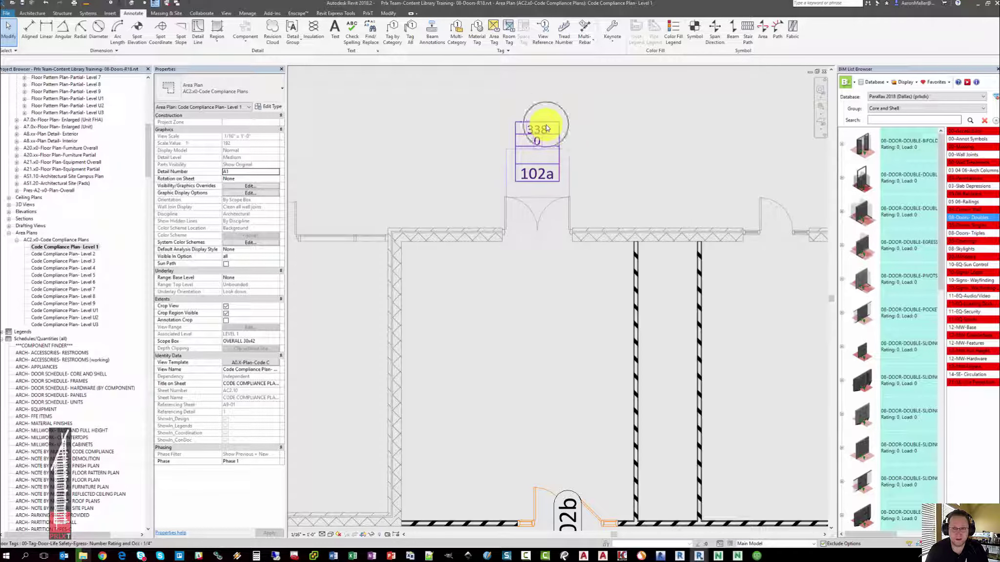
left_click(528, 161)
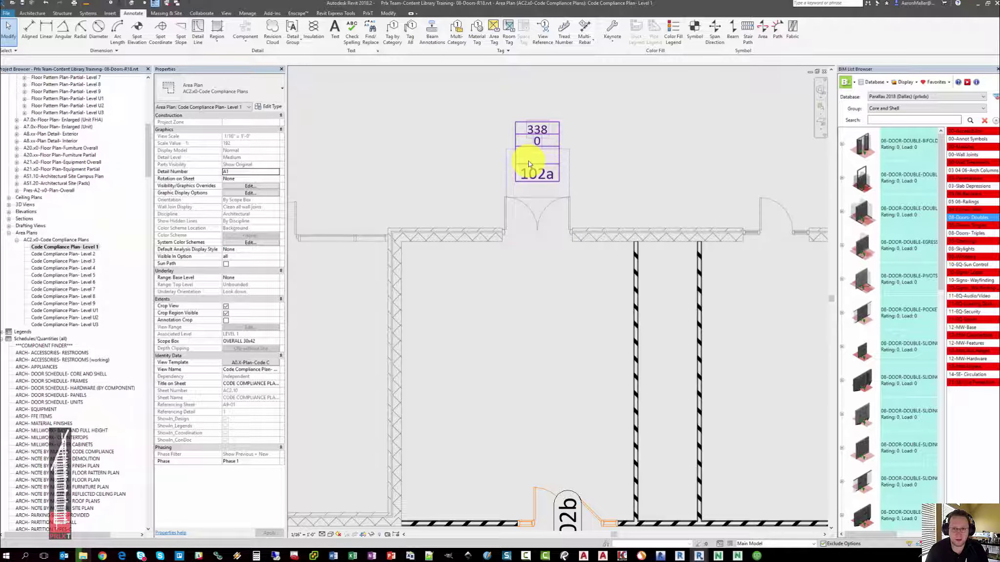
right_click(529, 164)
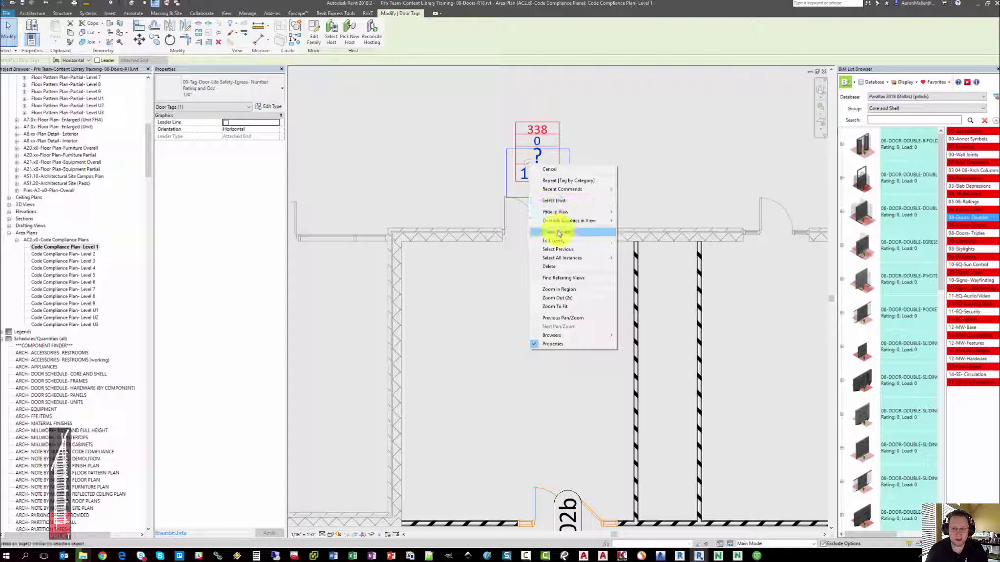
left_click(567, 436)
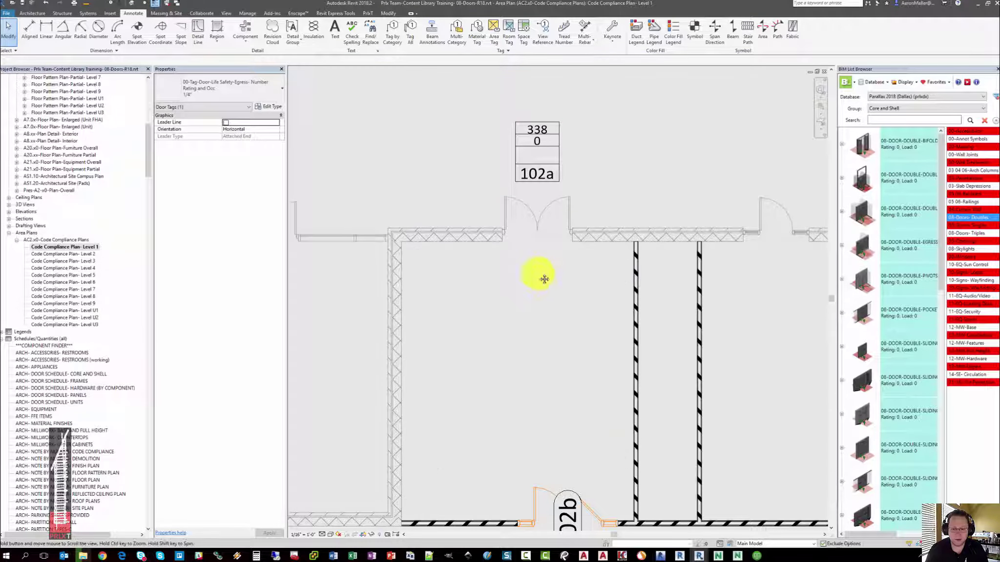
middle_click_drag(544, 279, 540, 161)
Tag door 102b, set it to Life Safety-Egress Number Rating and Occ 1/4", and move it above the door.
left_click(545, 378)
key("Escape")
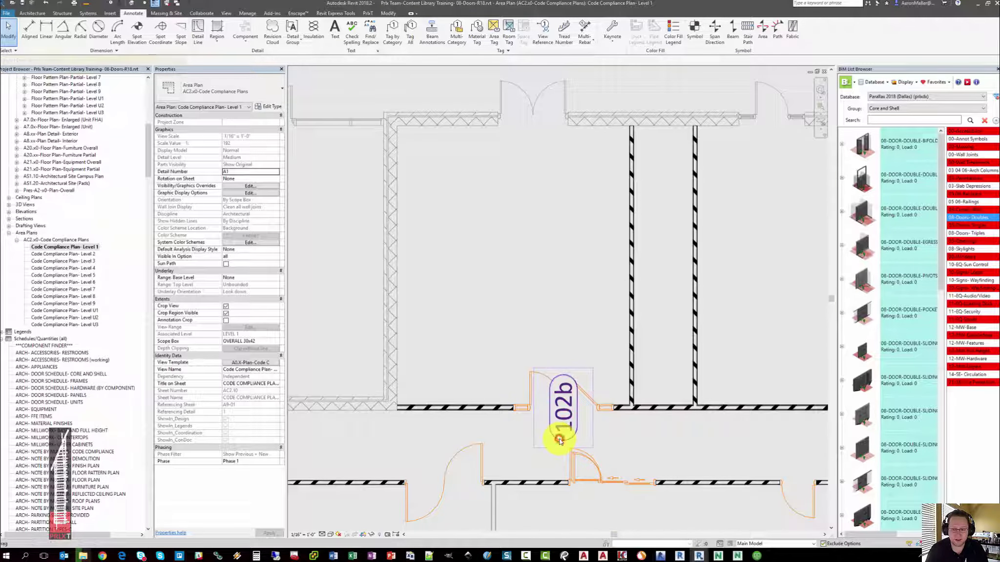
left_click(558, 436)
left_click(209, 86)
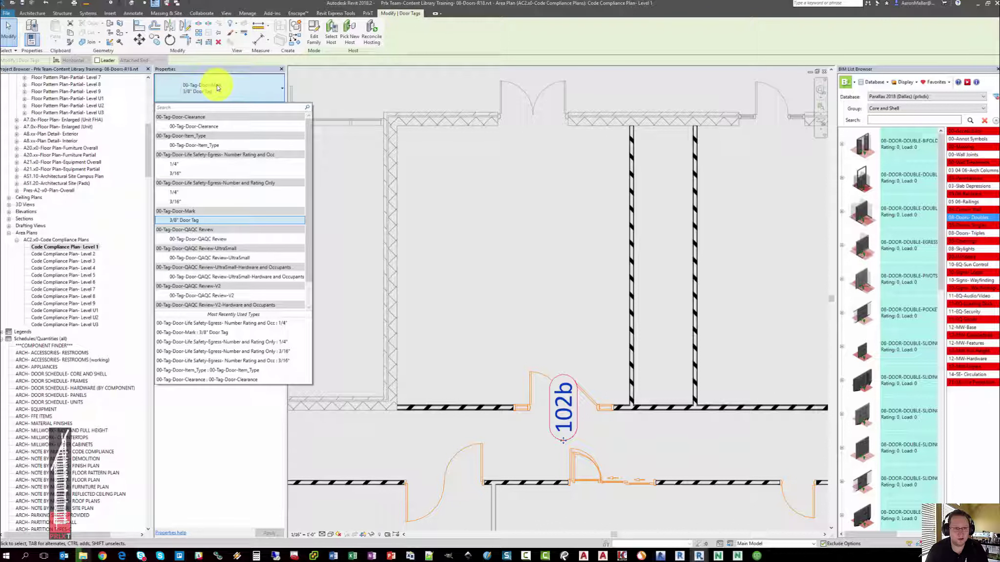
left_click(193, 163)
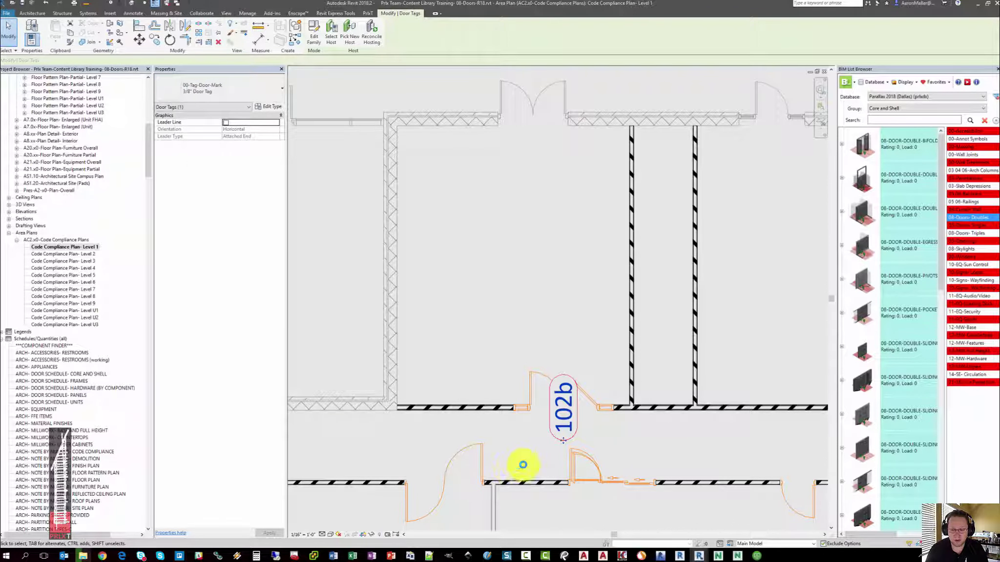
left_click(531, 460)
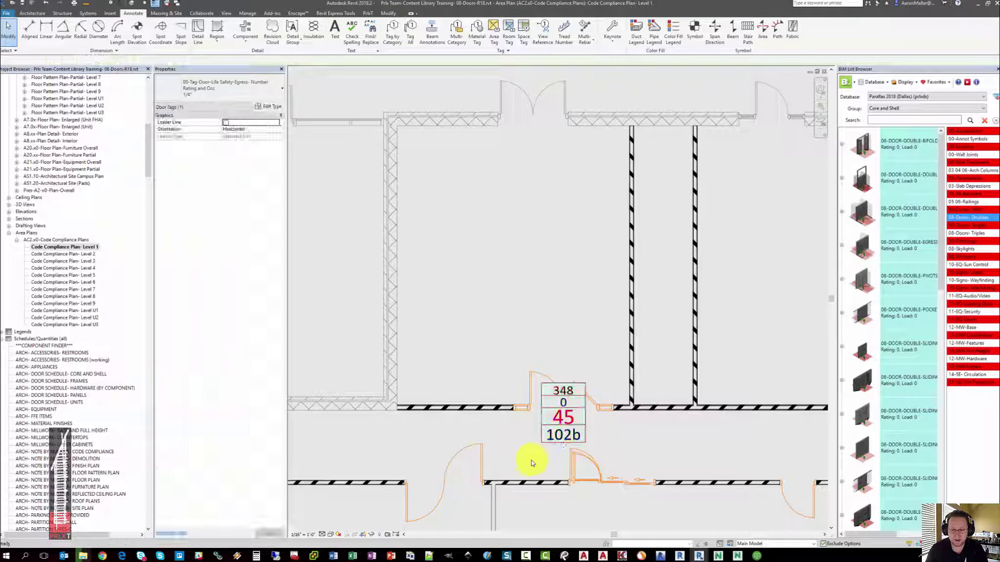
left_click(560, 438)
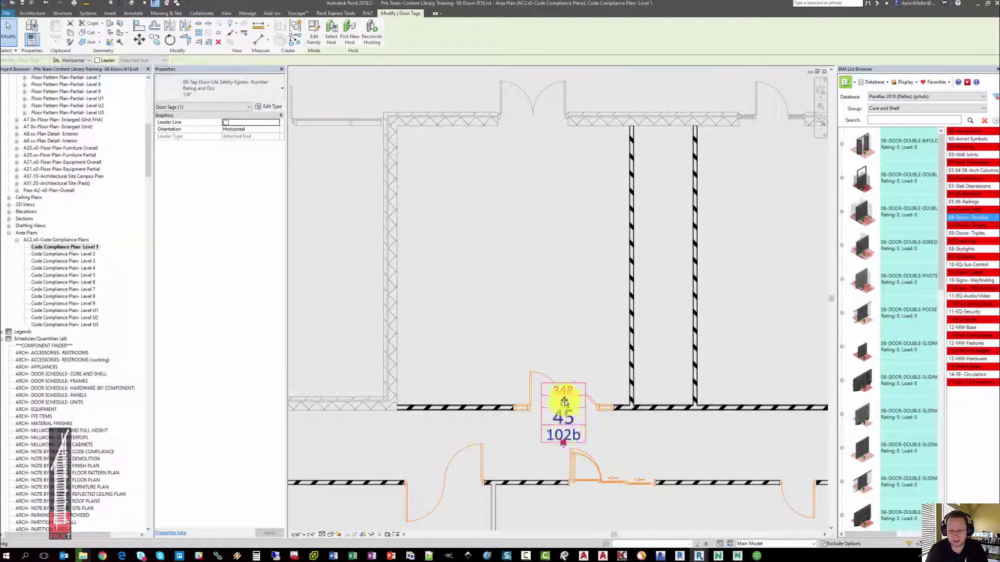
left_click_drag(566, 367, 546, 432)
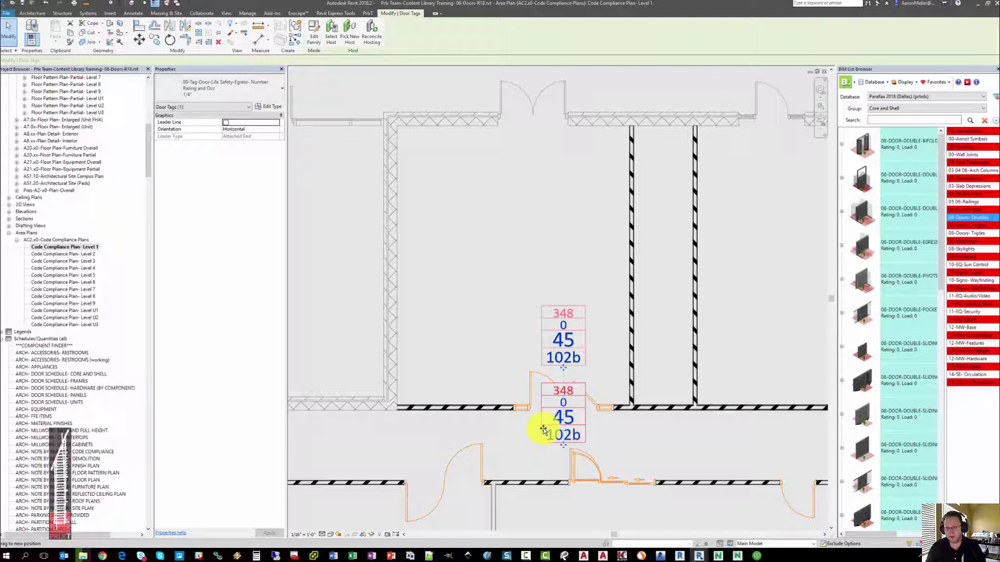
Zoom out and select the five exterior doors to review them.
scroll(543, 422, "down", 3)
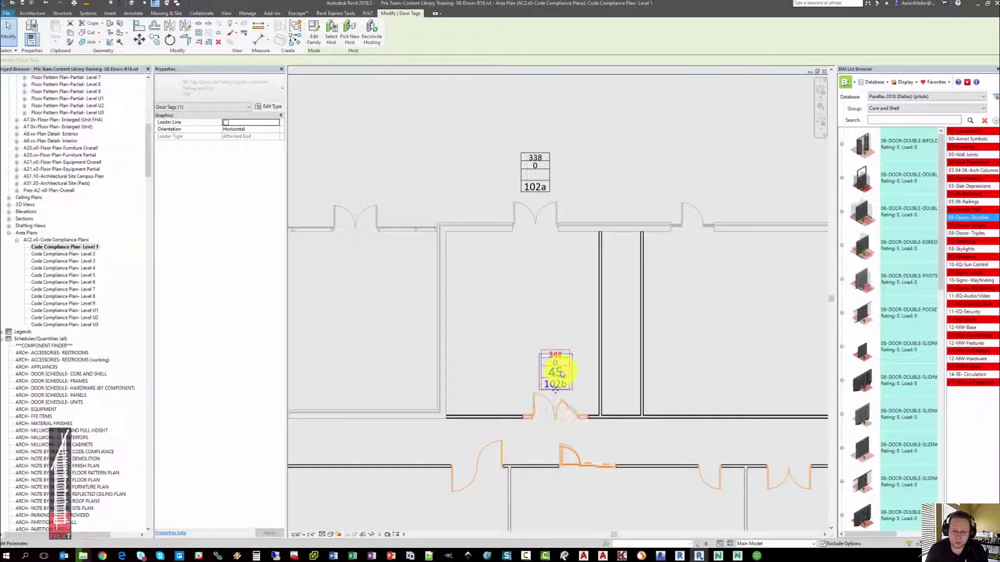
scroll(559, 371, "up", 4)
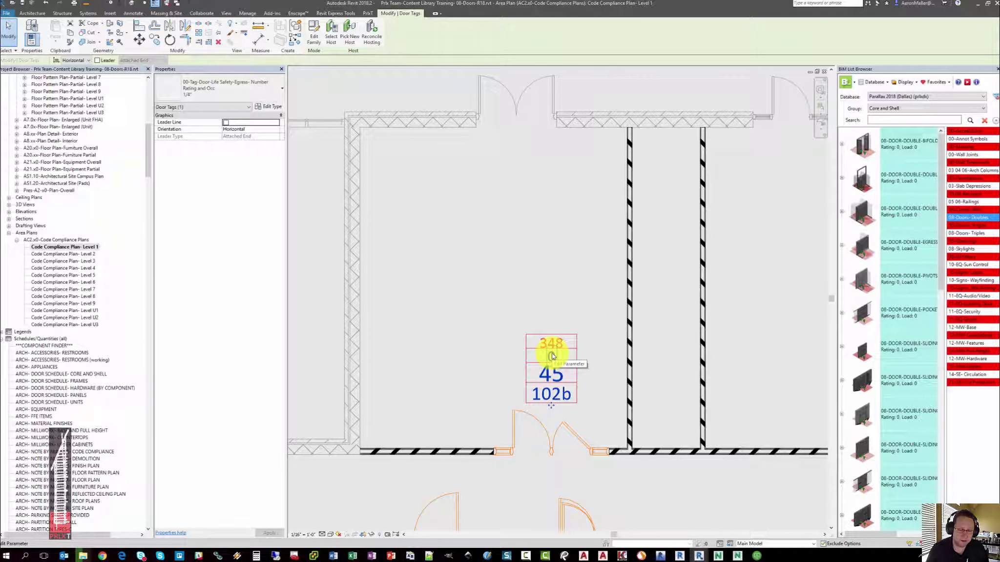
scroll(552, 353, "down", 4)
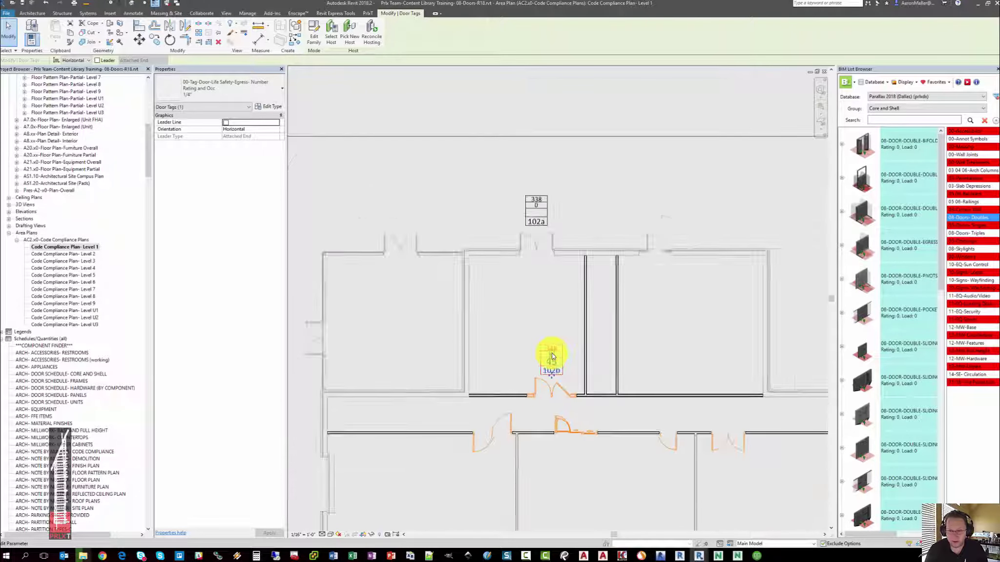
middle_click_drag(552, 353, 522, 223)
scroll(523, 222, "down", 2)
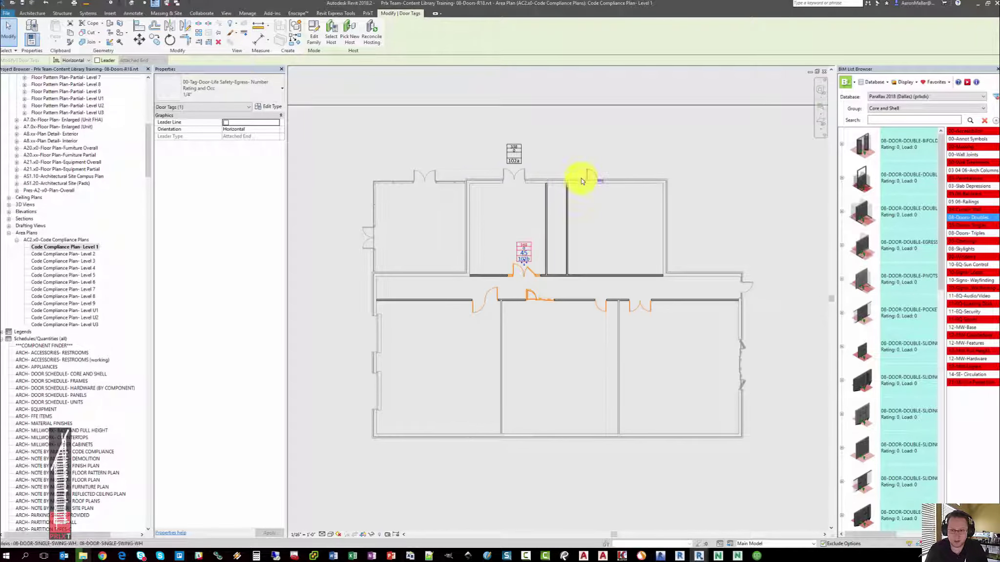
left_click(506, 180)
left_click(428, 175, "ctrl")
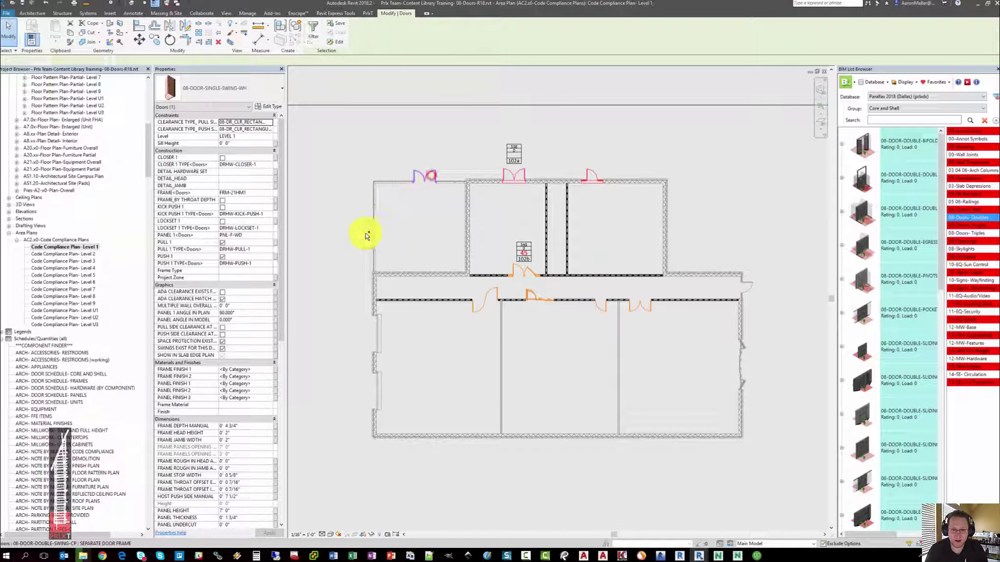
left_click(367, 236, "ctrl")
left_click(740, 385, "ctrl")
left_click(737, 287, "ctrl")
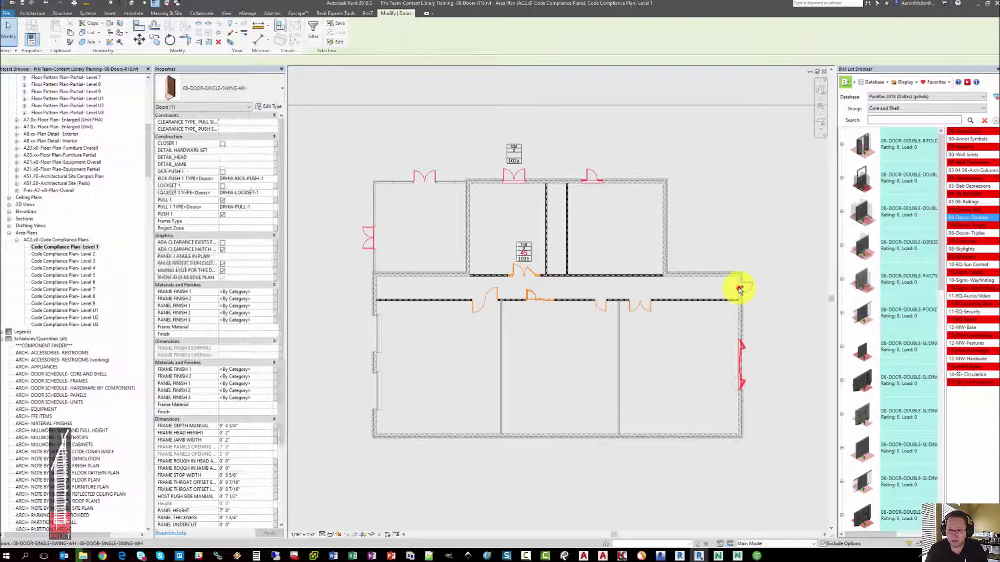
key("Escape")
Edit the 102a tag's occupancy label so it reads 44.
scroll(512, 156, "up", 4)
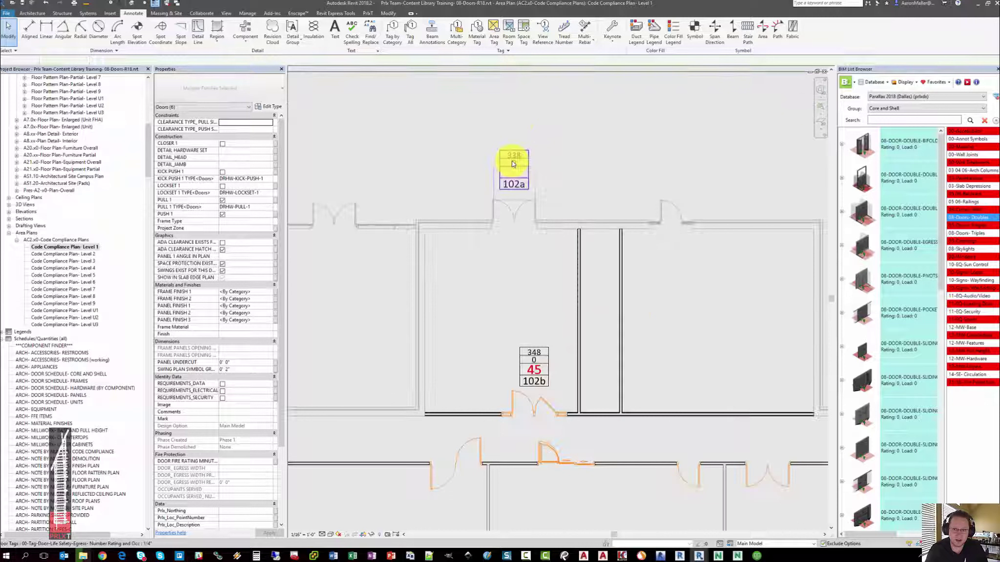
left_click(517, 179)
left_click(516, 180)
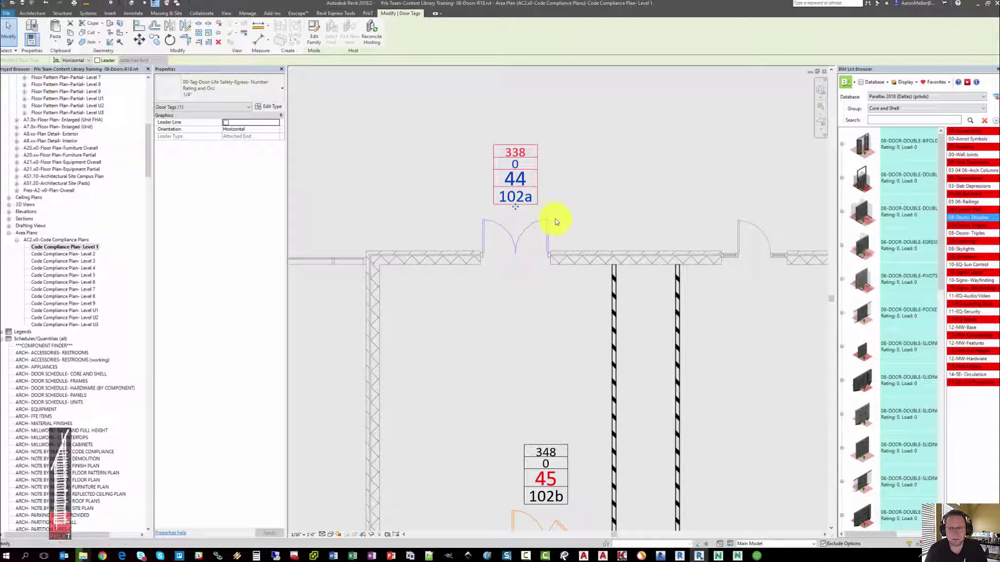
Tag corridor door 107b with the same egress tag as 102b, reading 169, 0, 45, 107b.
left_click(555, 219)
scroll(555, 218, "down", 3)
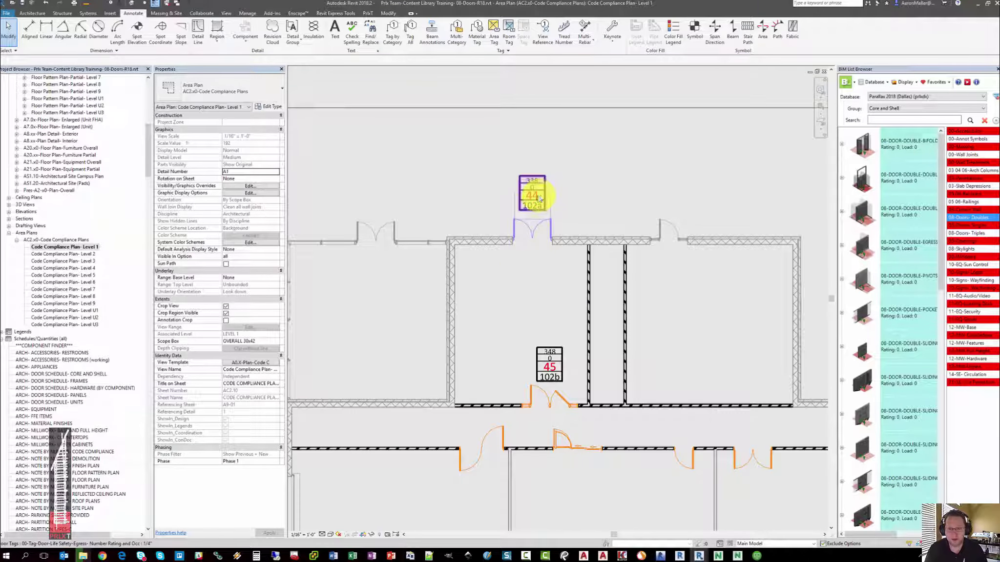
middle_click_drag(504, 375, 515, 250)
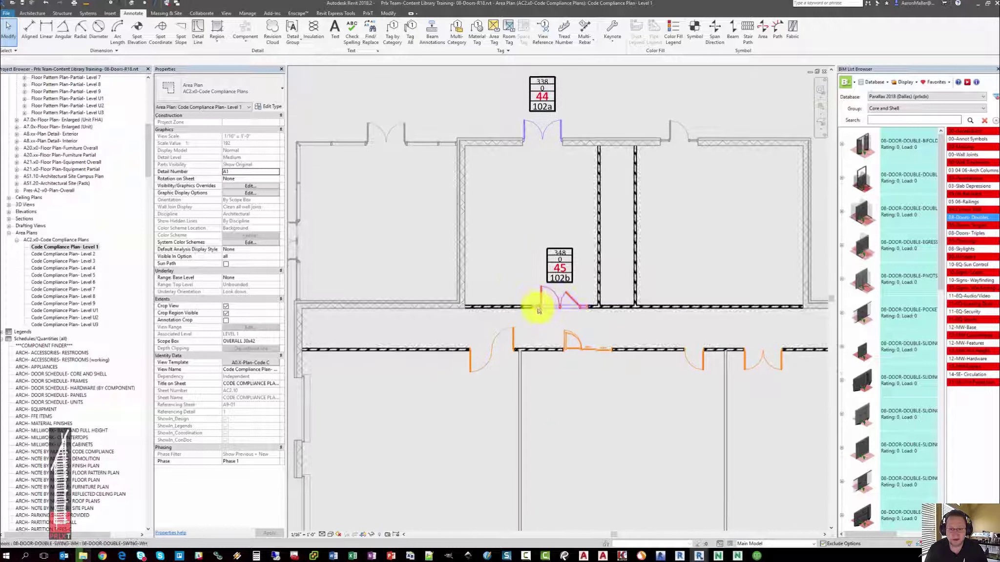
right_click(560, 281)
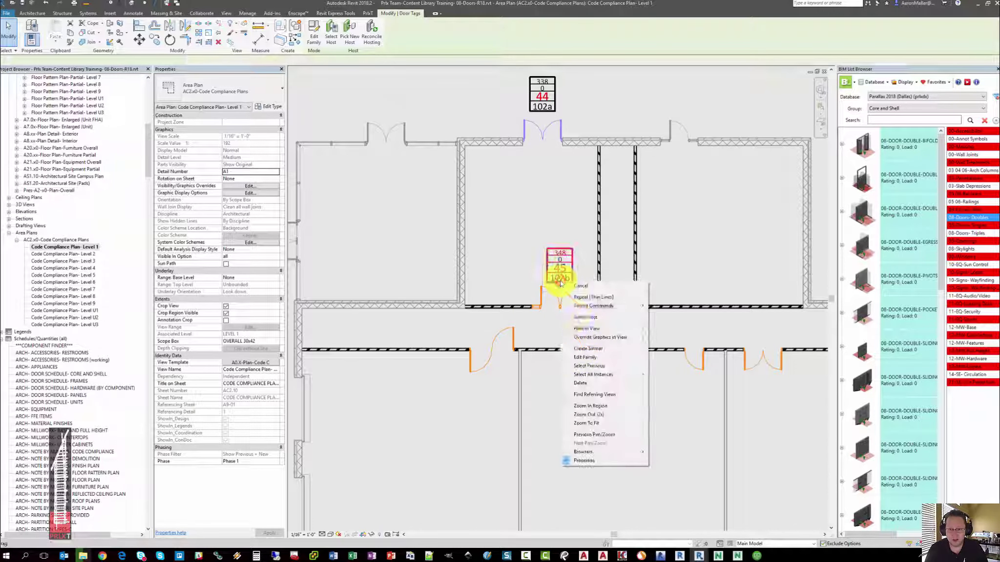
left_click(585, 357)
left_click(693, 360)
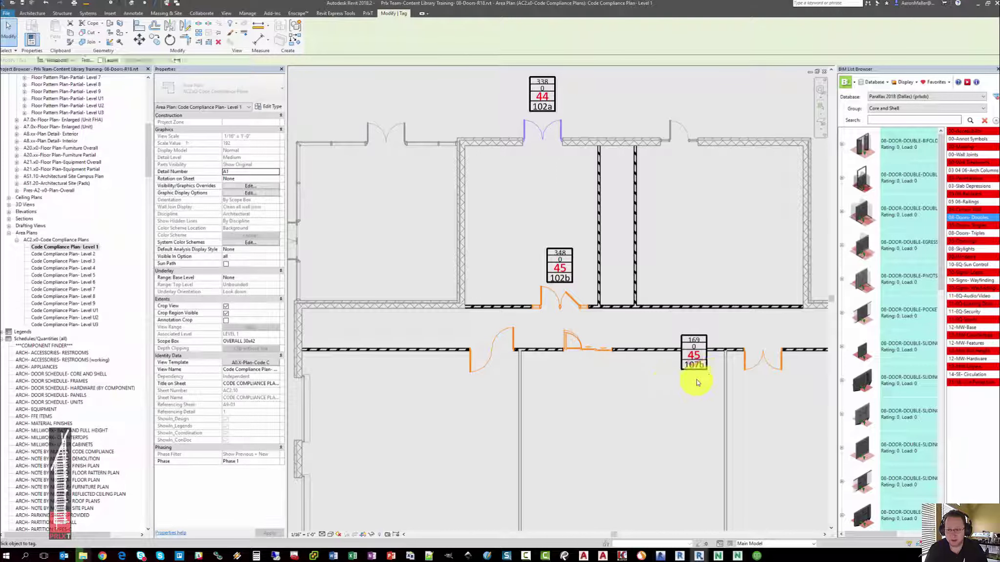
key("Escape")
scroll(709, 376, "up", 2)
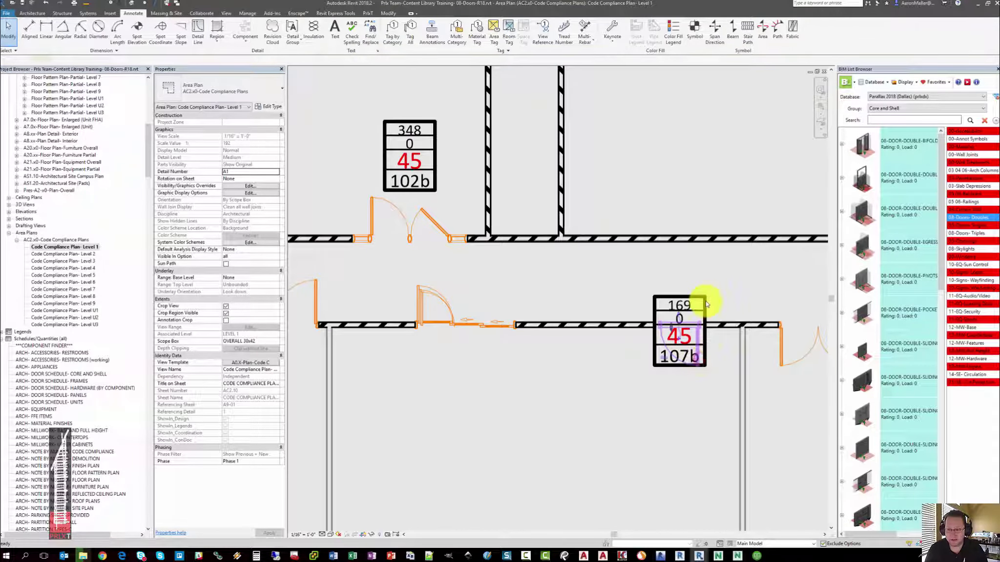
left_click(705, 301)
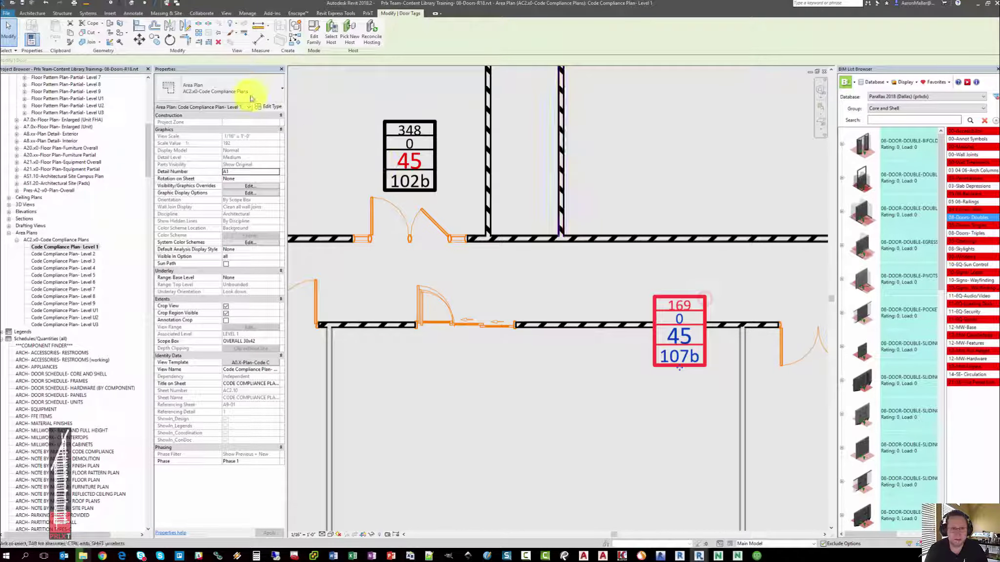
Switch the 107b tag to Number and Rating Only 1/4" and move it above the corridor wall.
left_click(233, 90)
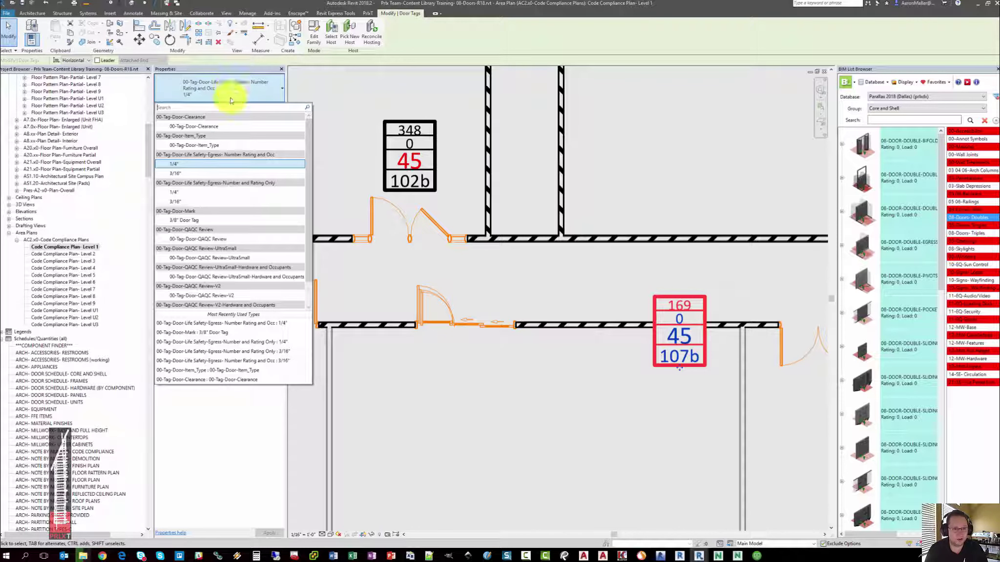
left_click(185, 195)
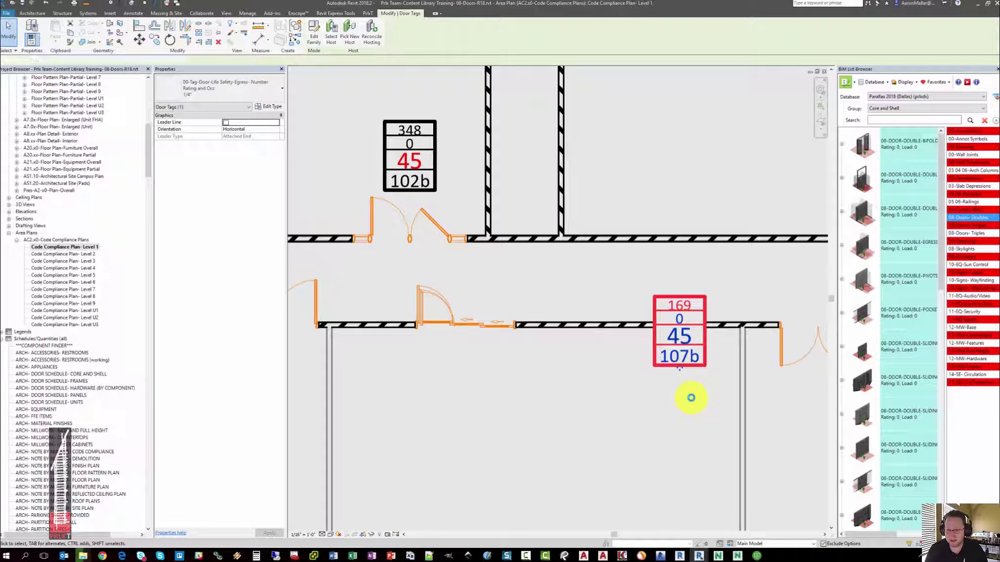
left_click_drag(677, 337, 686, 316)
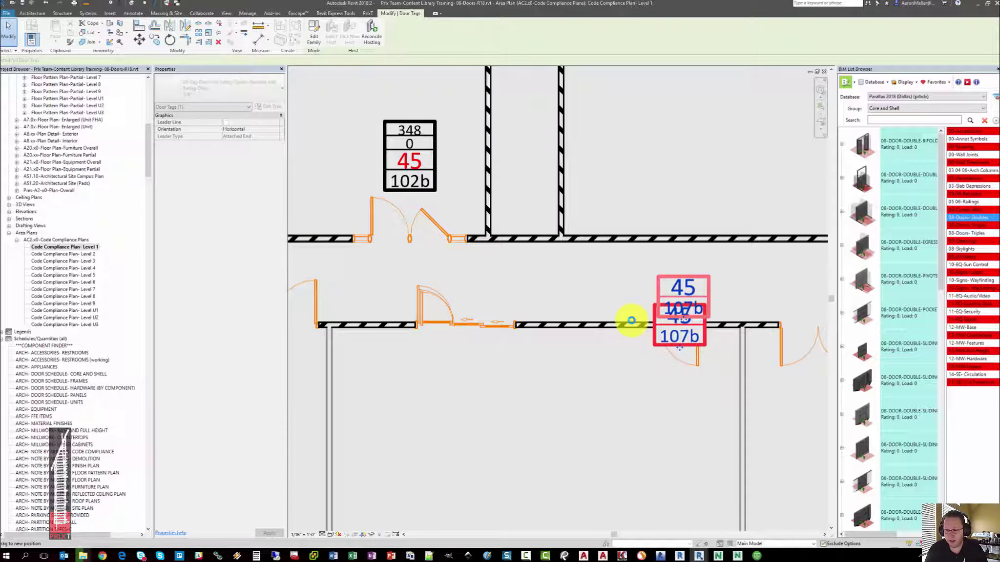
left_click(631, 320)
scroll(631, 320, "down", 3)
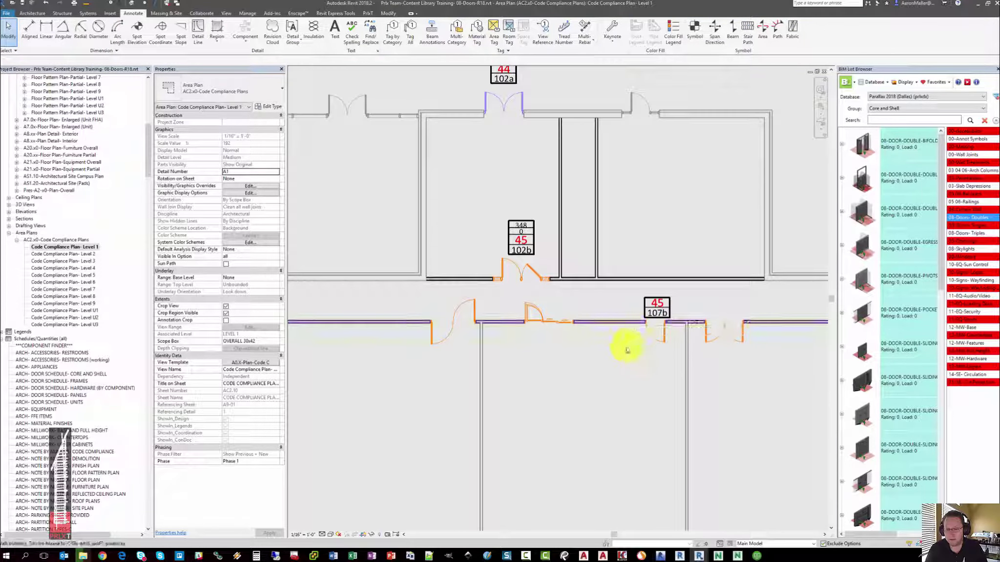
mouse_move(631, 312)
middle_mouse_down()
mouse_move(620, 247)
mouse_move(547, 293)
mouse_move(493, 303)
middle_mouse_up()
scroll(605, 261, "down", 1)
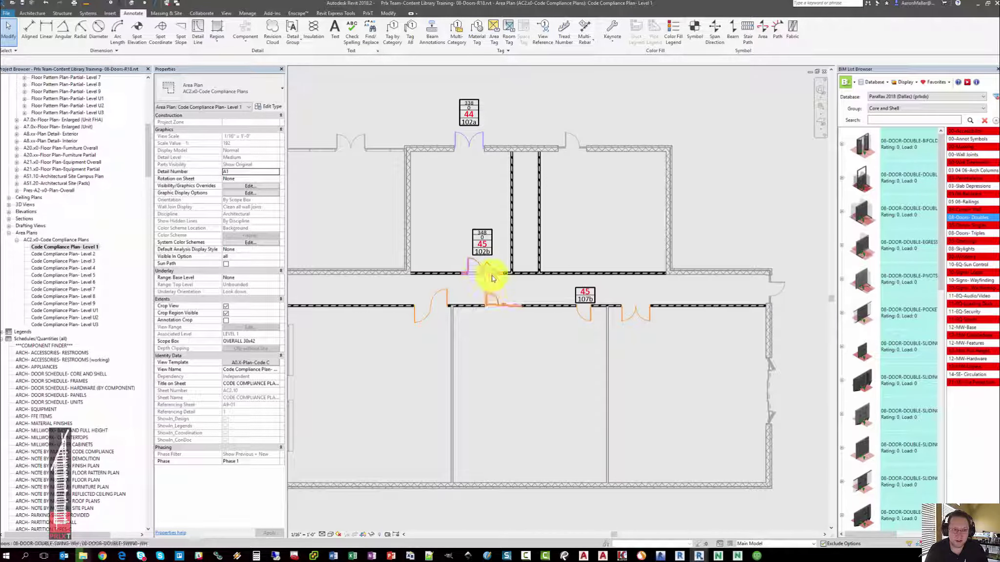
Tag door 104a in the top wall using Create Similar from the 45/107b tag.
right_click(581, 292)
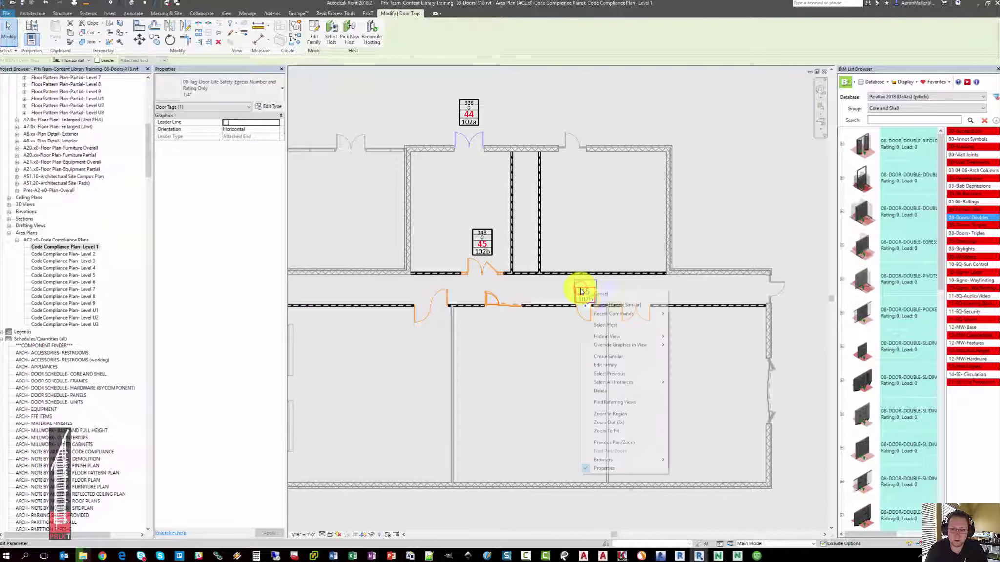
left_click(601, 359)
middle_click_drag(586, 178, 567, 259)
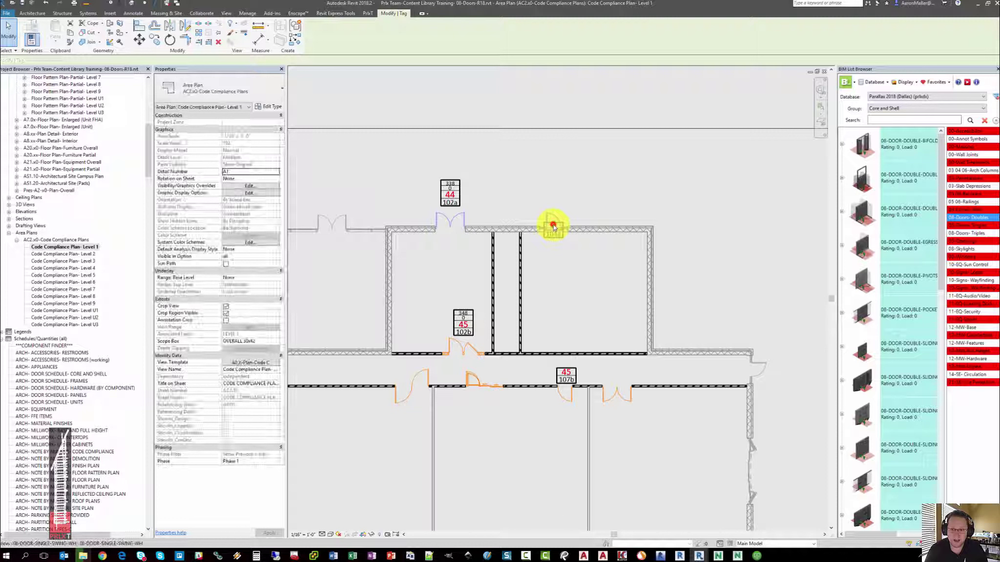
left_click(553, 237)
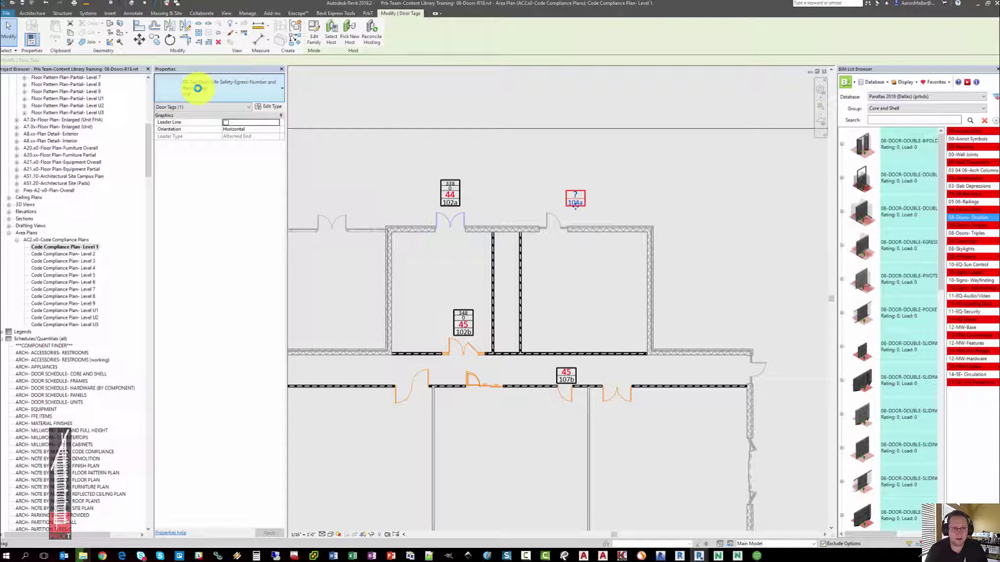
Change the new door 104a tag to the 00-Tag-Door-QAQC Review-UltraSmall type.
left_click(198, 91)
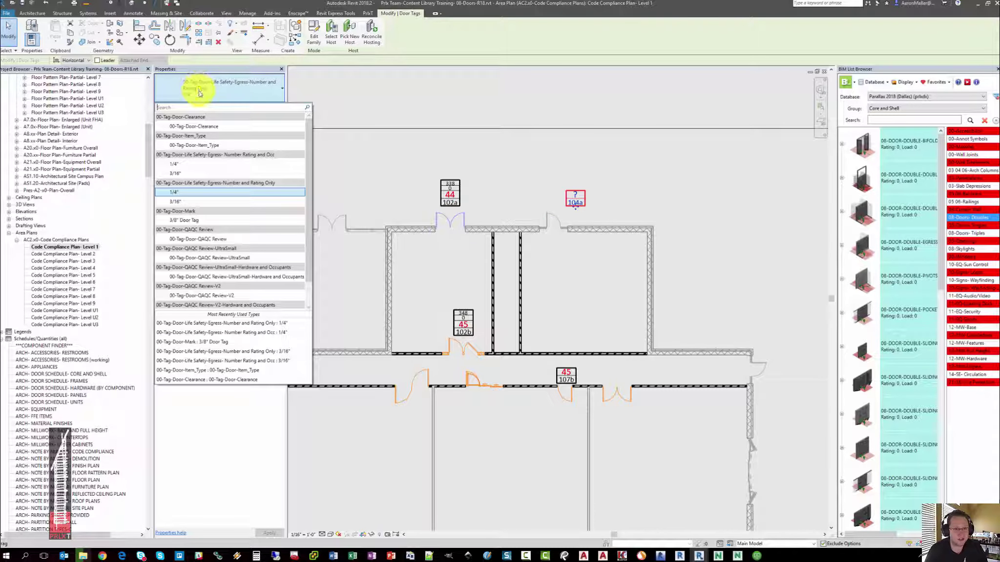
left_click(205, 240)
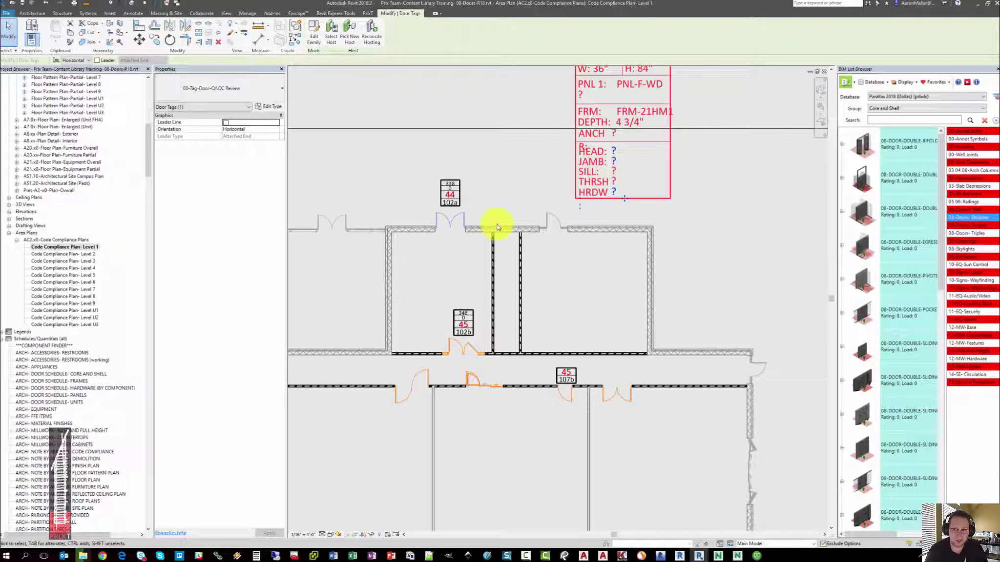
middle_click_drag(523, 234, 502, 276)
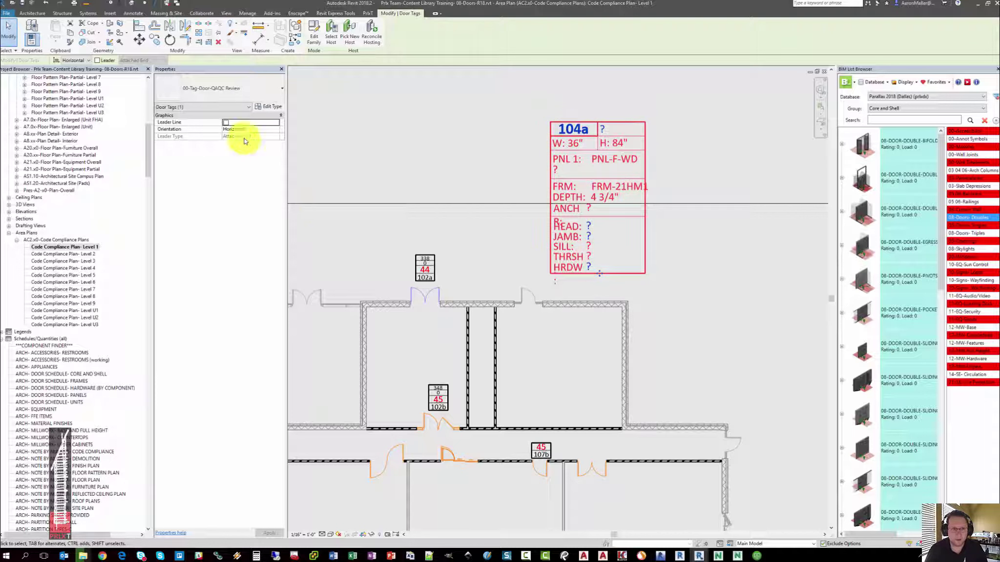
left_click(226, 86)
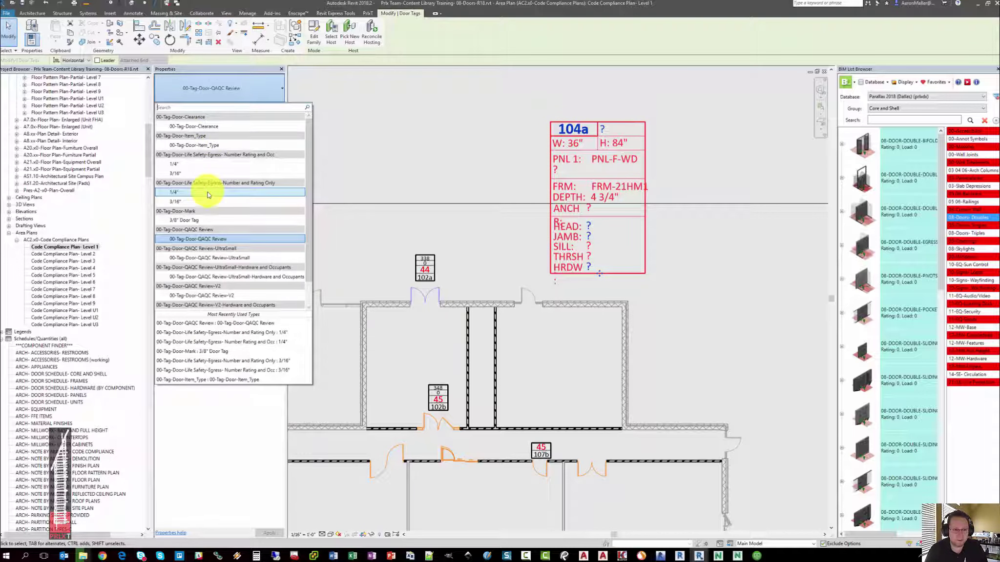
left_click(216, 257)
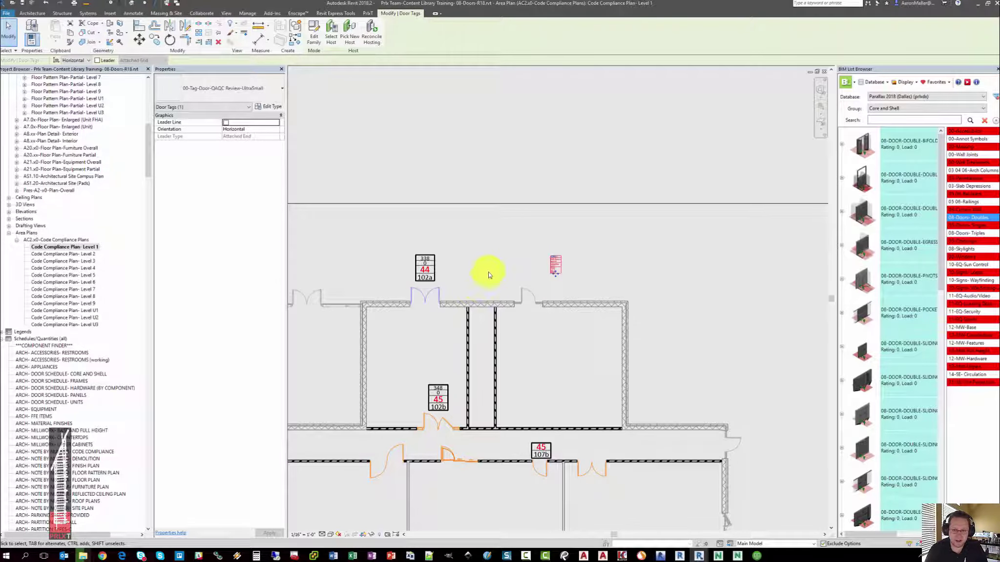
Delete the UltraSmall QAQC door tag from Code Compliance Plan - Level 1.
middle_click_drag(489, 274, 535, 246)
scroll(599, 244, "up", 1)
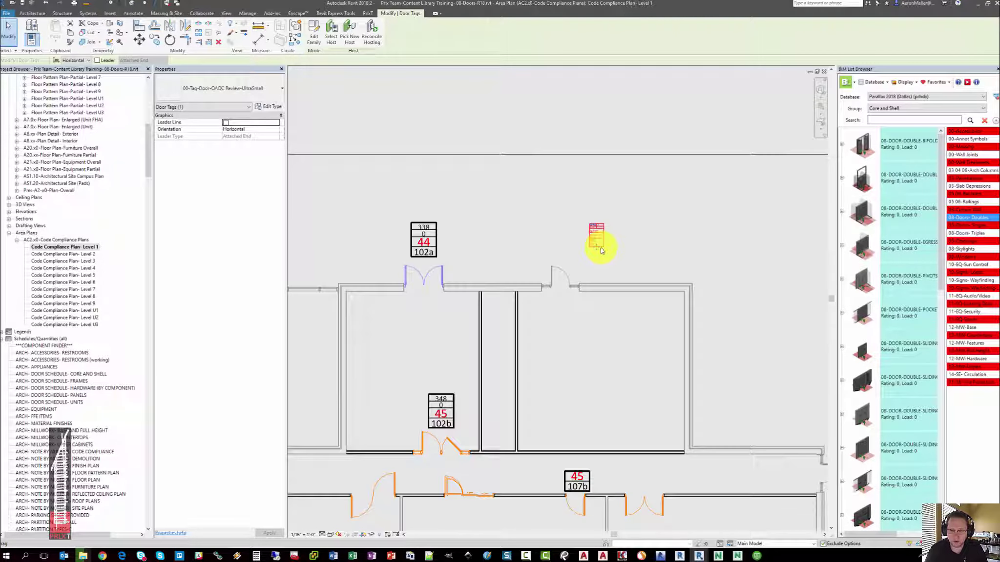
scroll(601, 248, "up", 3)
scroll(599, 248, "down", 3)
key("Escape")
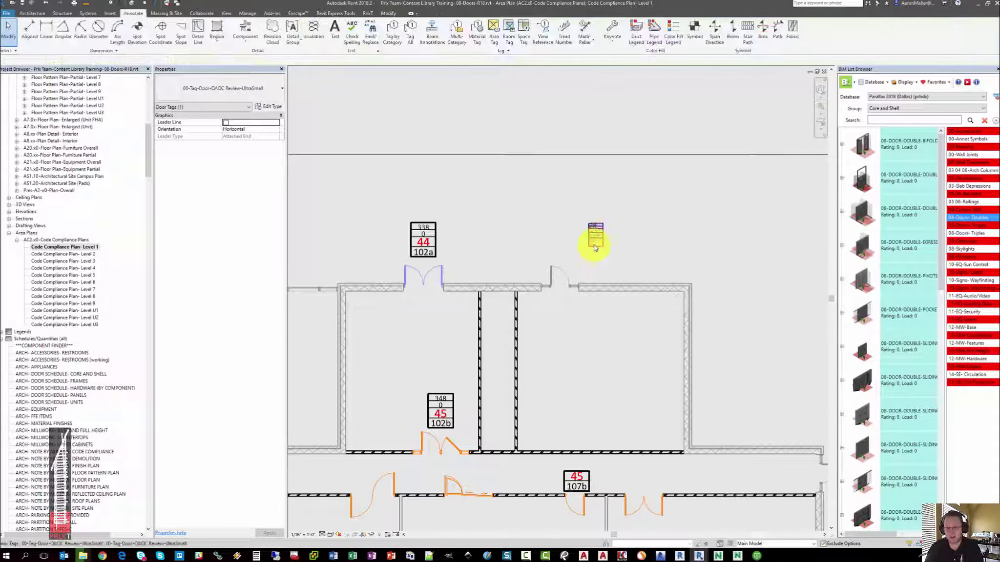
left_click(593, 247)
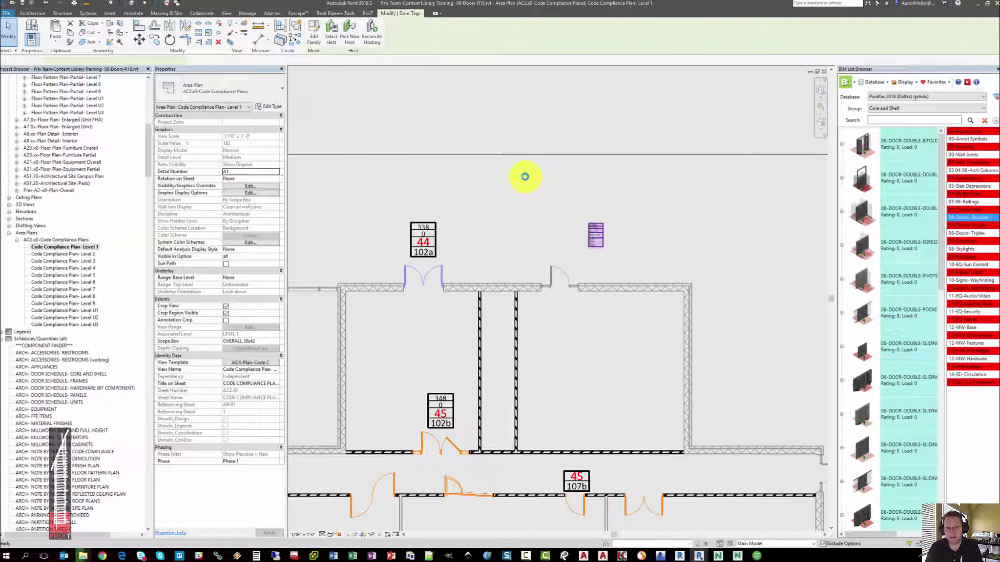
key("Delete")
scroll(522, 179, "down", 2)
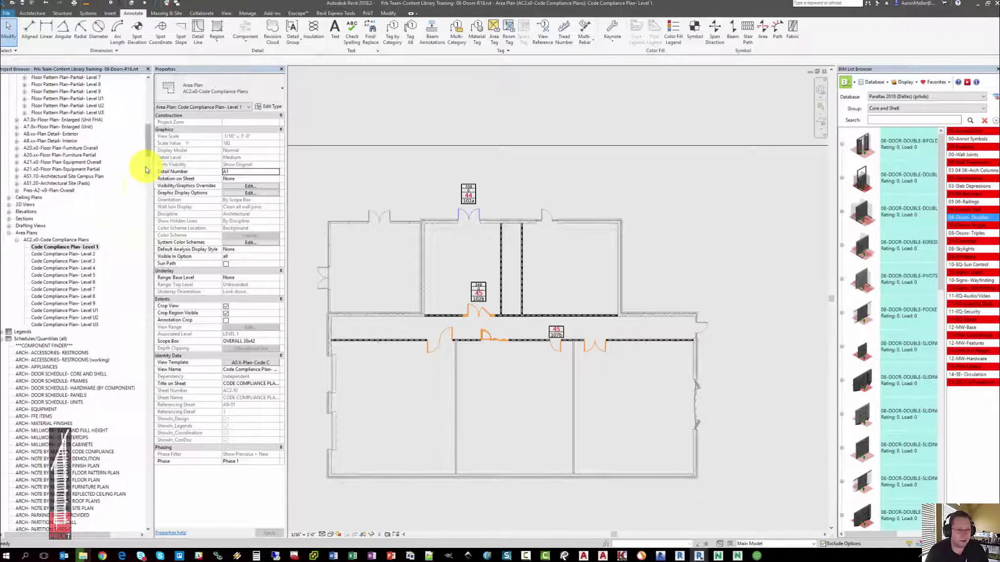
In Floor Plan-Partial Level 1, select all 13 visible door tags and switch them to 00-Tag-Door-QAQC Review-UltraSmall.
key("ctrl+Tab")
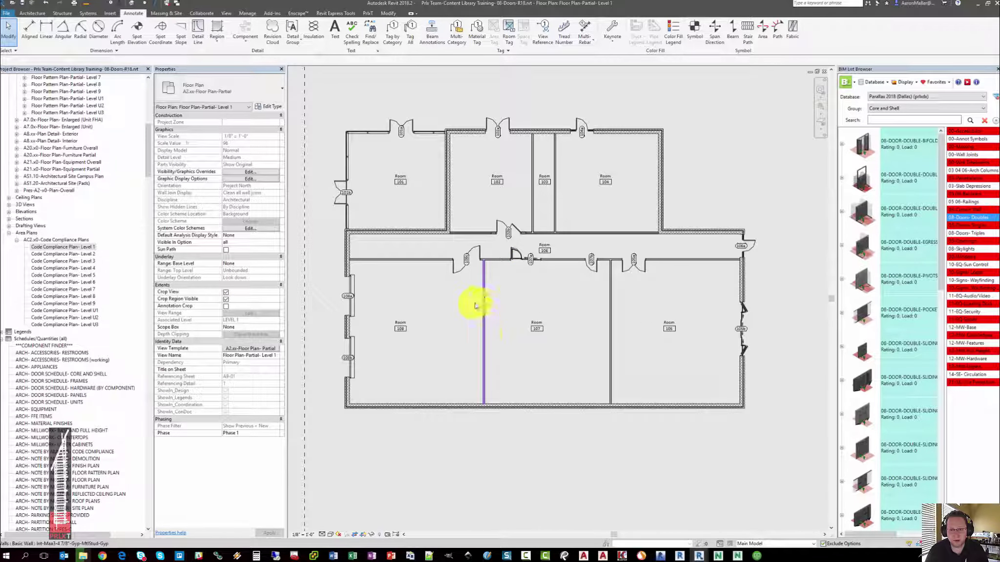
middle_click_drag(472, 309, 475, 333)
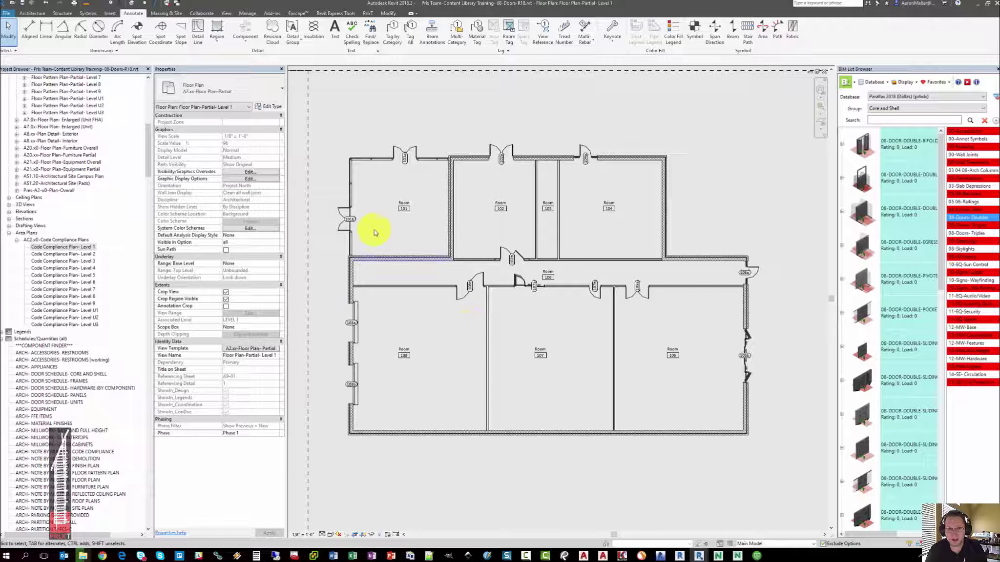
left_click(404, 165)
right_click(404, 166)
mouse_move(483, 258)
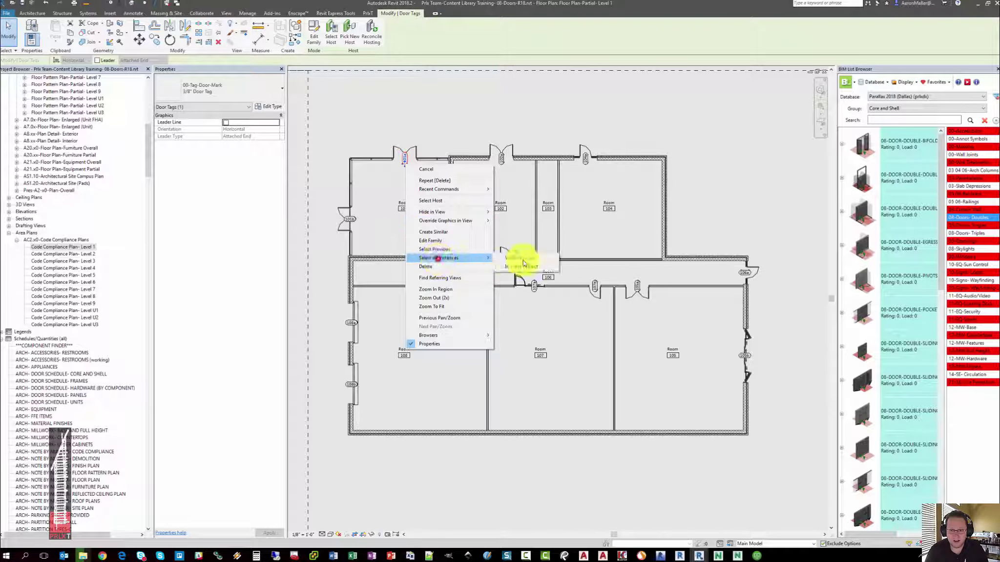
left_click(521, 260)
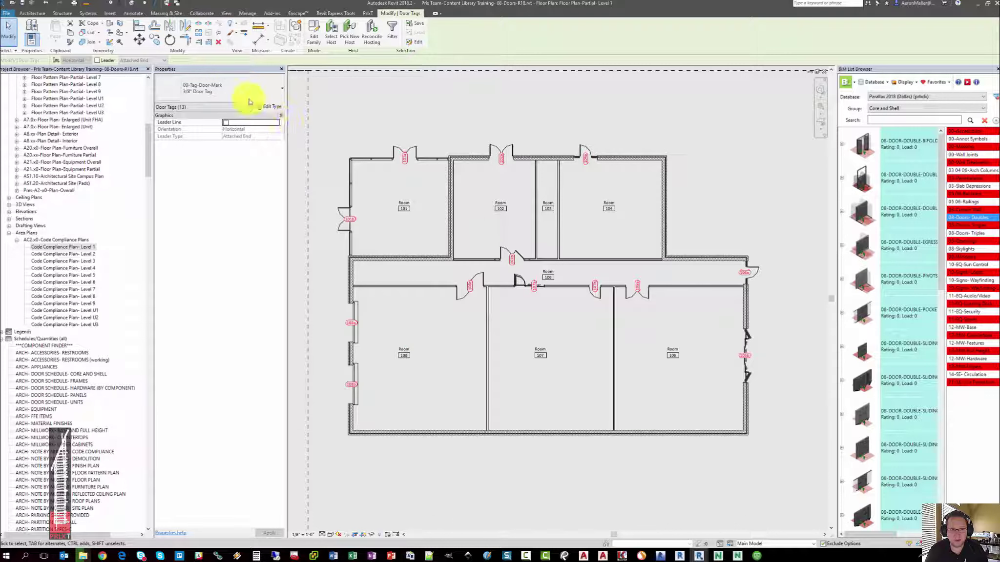
left_click(212, 86)
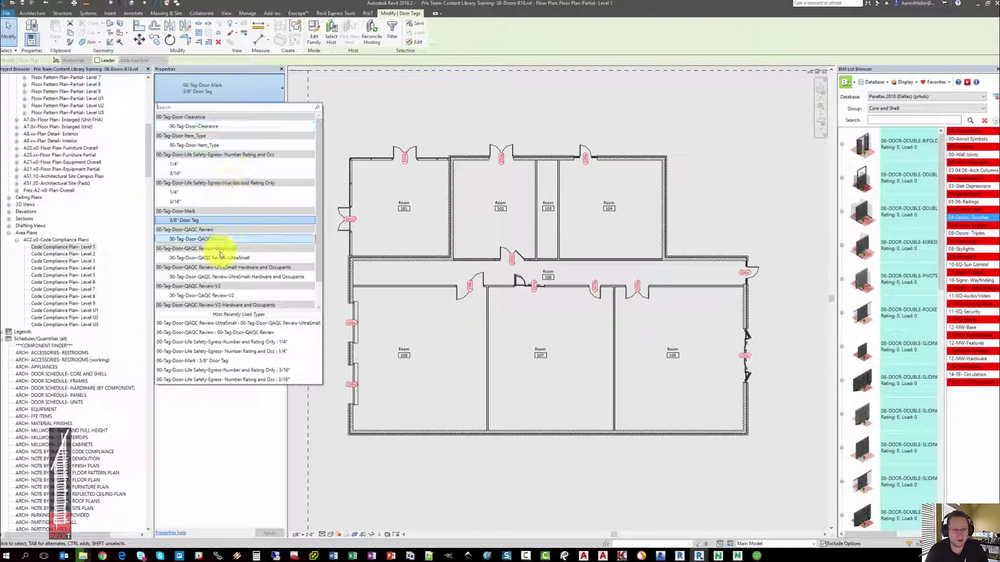
left_click(221, 260)
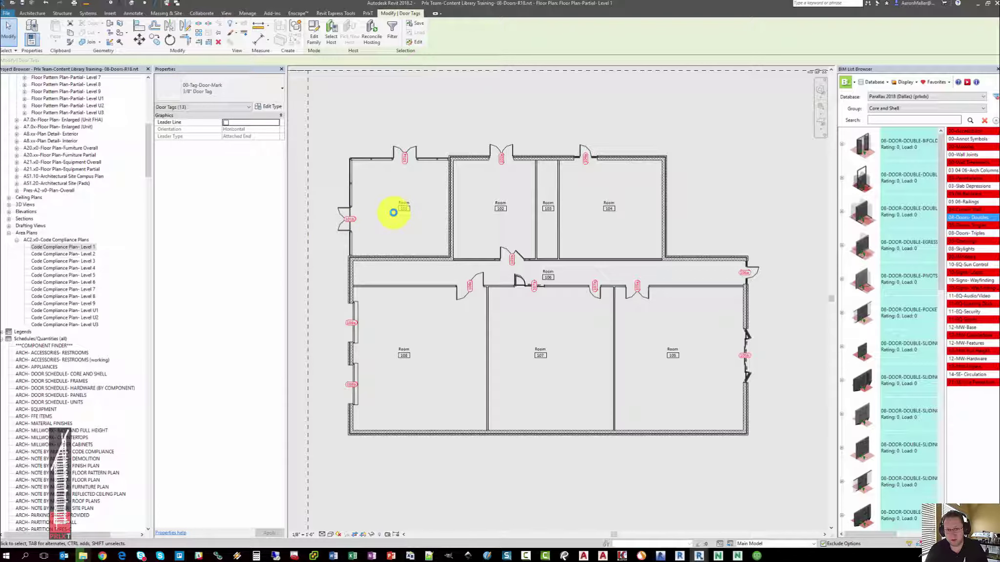
left_click(428, 187)
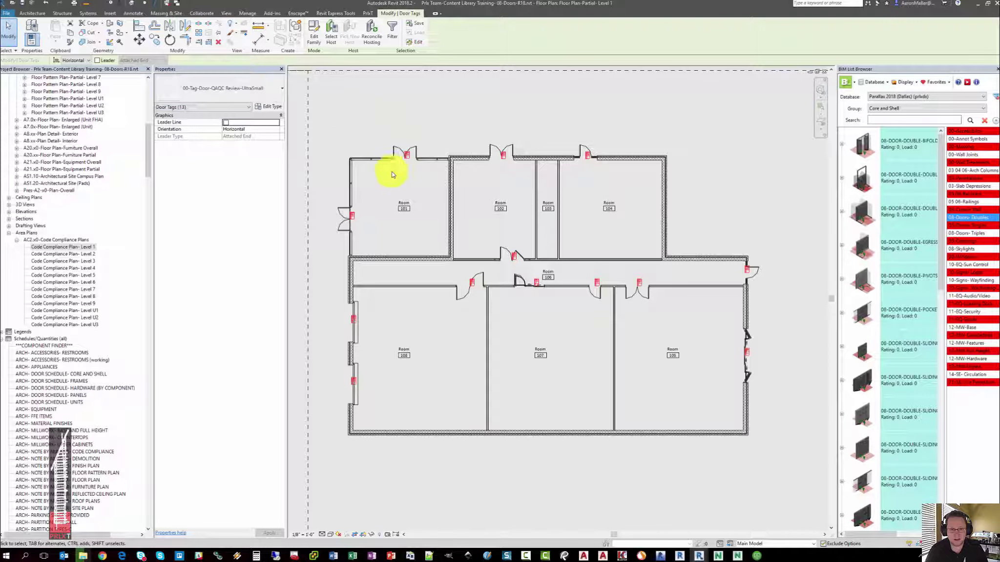
scroll(401, 161, "up", 1)
scroll(401, 161, "up", 5)
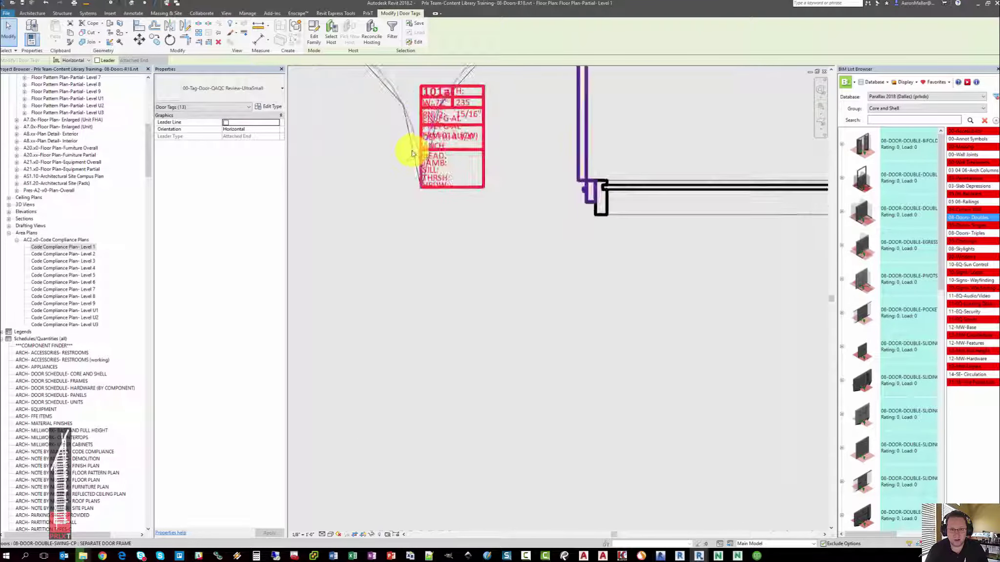
middle_click_drag(411, 155, 419, 270)
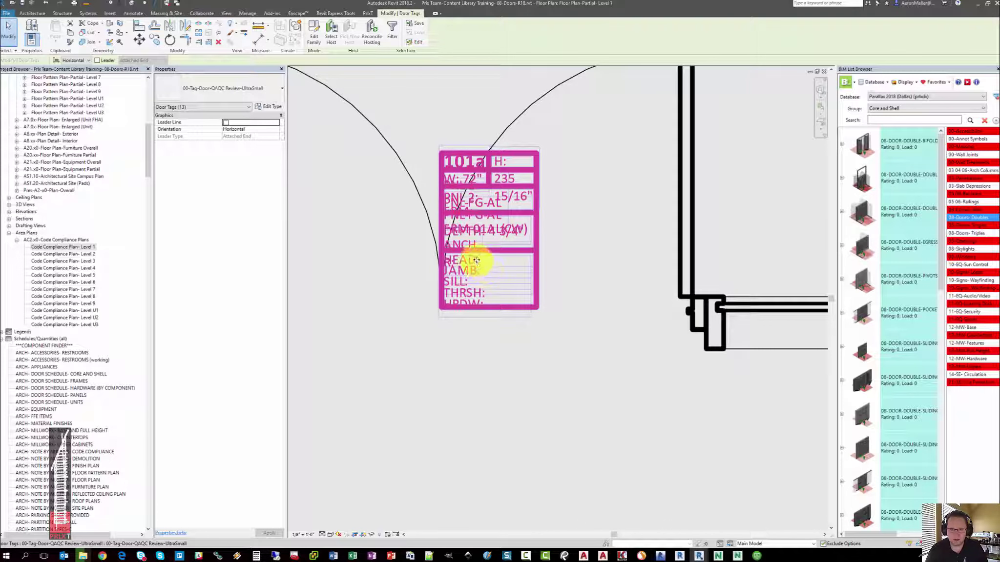
scroll(475, 256, "down", 5)
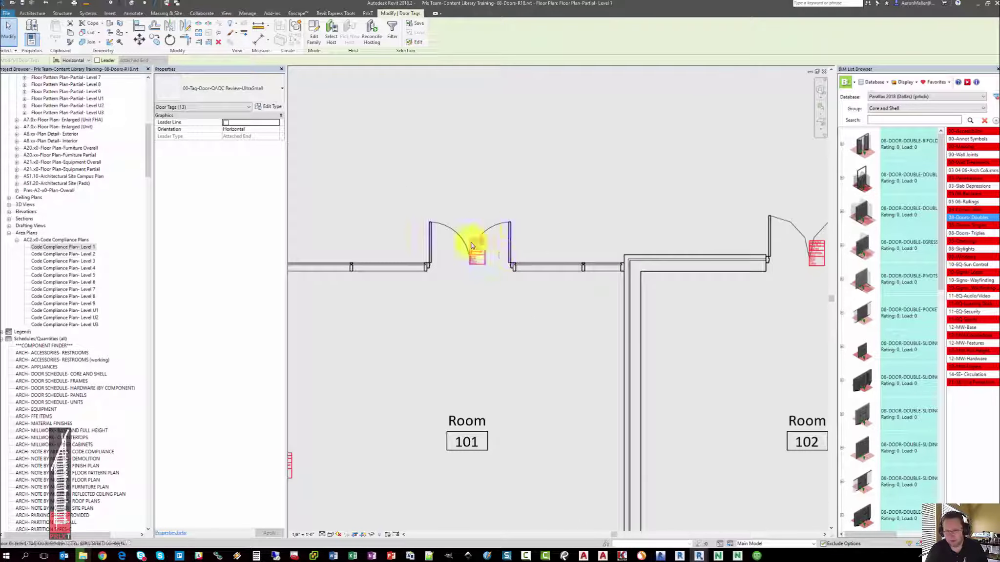
scroll(476, 261, "down", 5)
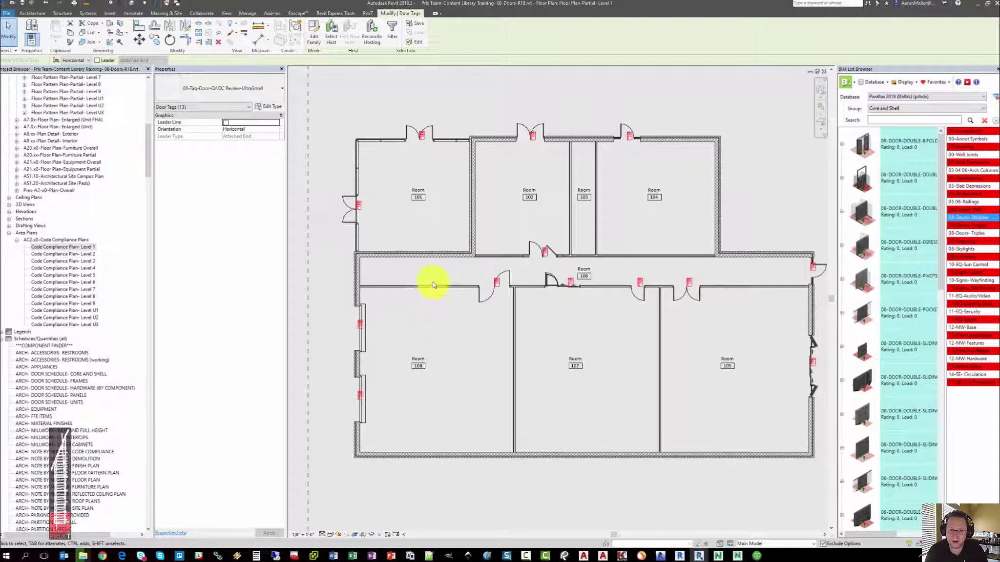
Return the selected floor plan door tags to 00-Tag-Door-Mark 3/8" Door Tag, then deselect them.
left_click(232, 86)
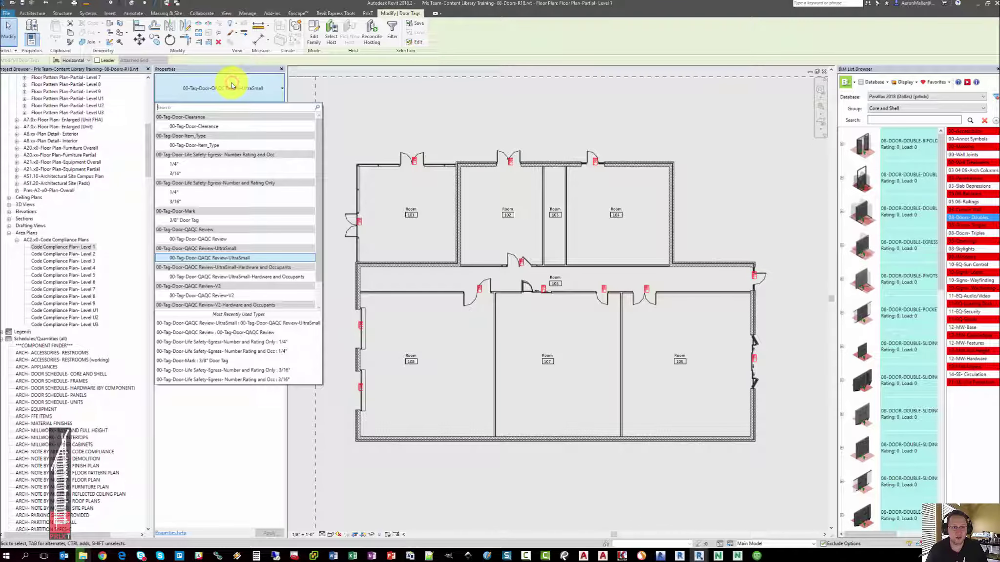
left_click(195, 220)
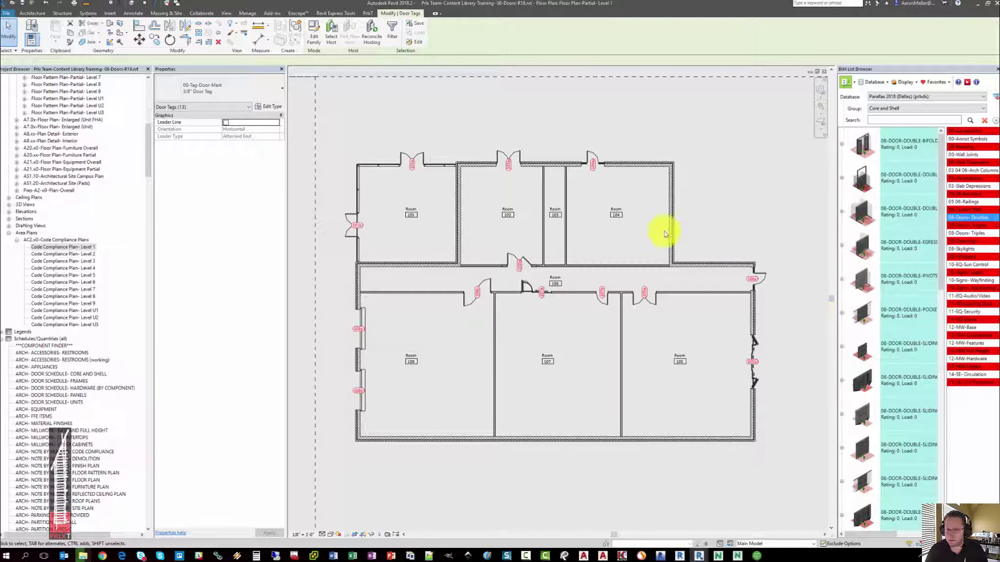
left_click(649, 140)
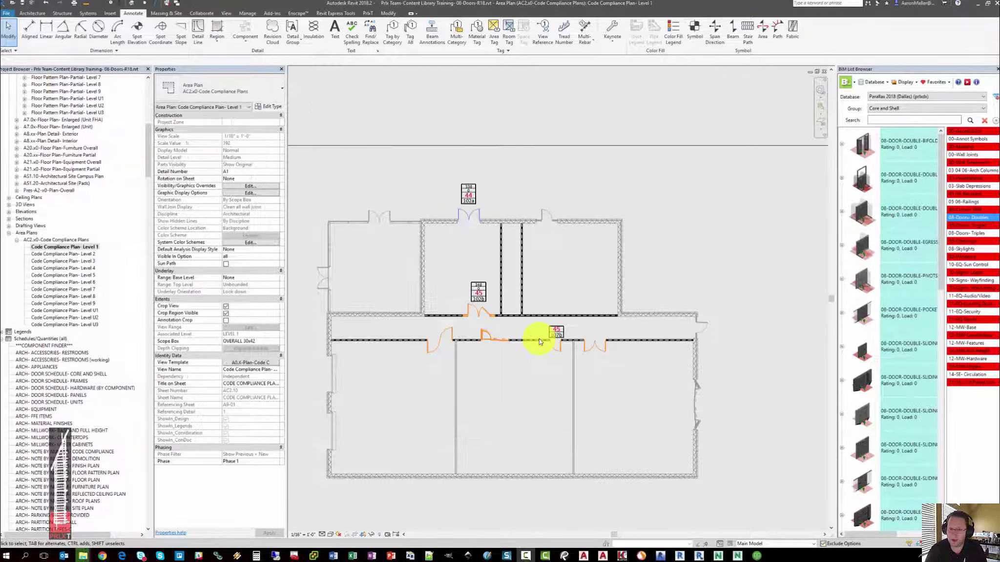
scroll(446, 297, "up", 3)
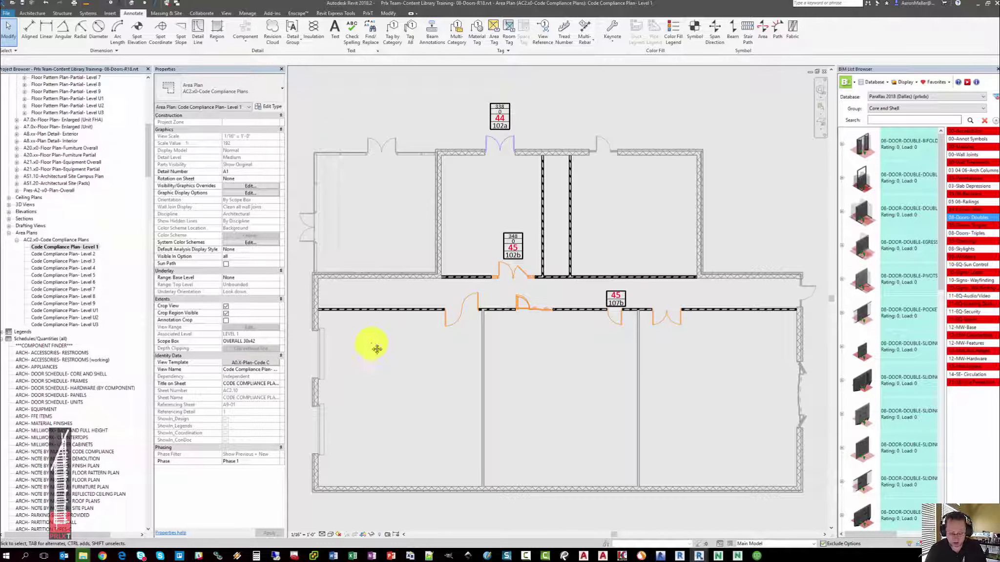
key("v")
key("v")
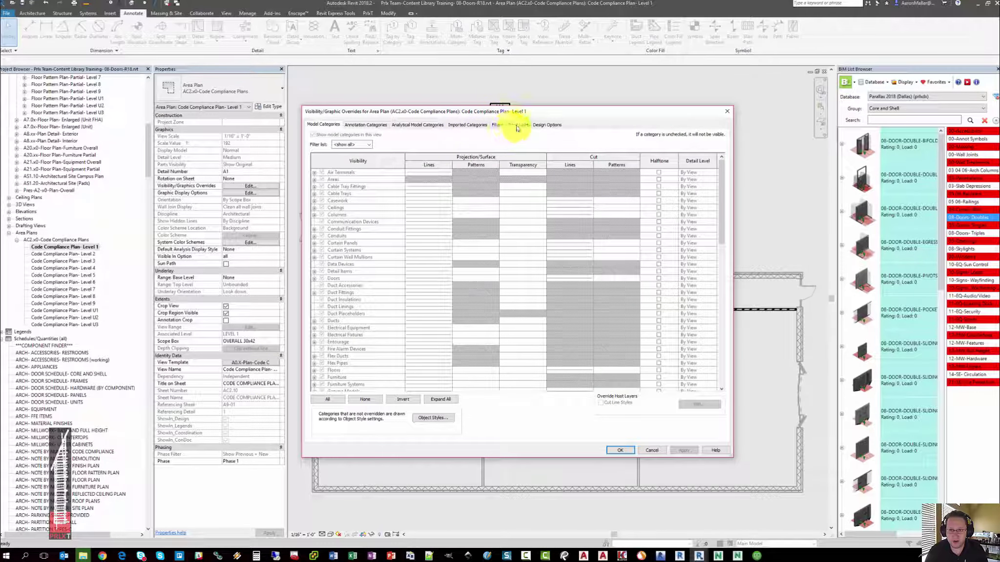
left_click(502, 123)
left_click_drag(502, 113, 250, 105)
left_click(120, 173)
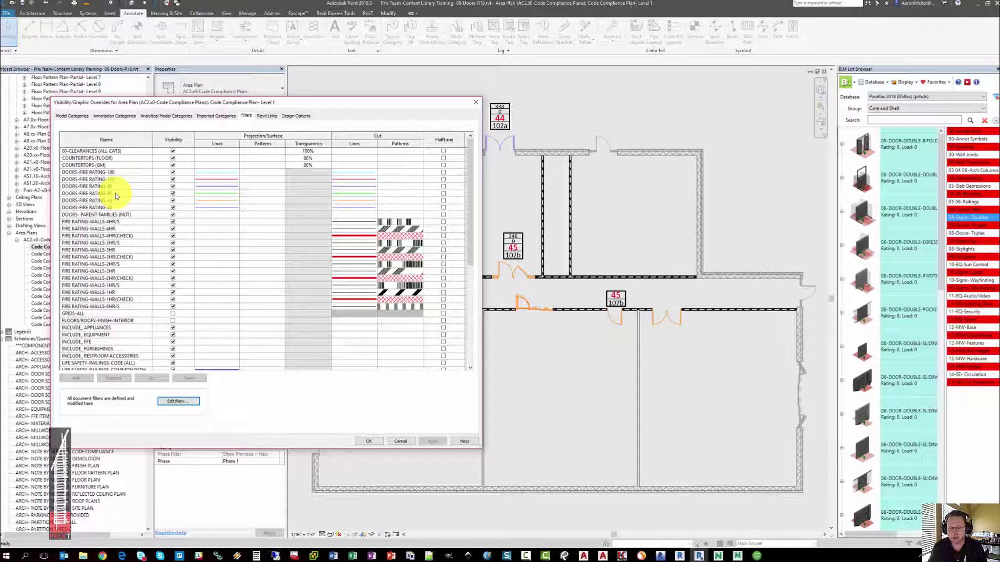
left_click(372, 442)
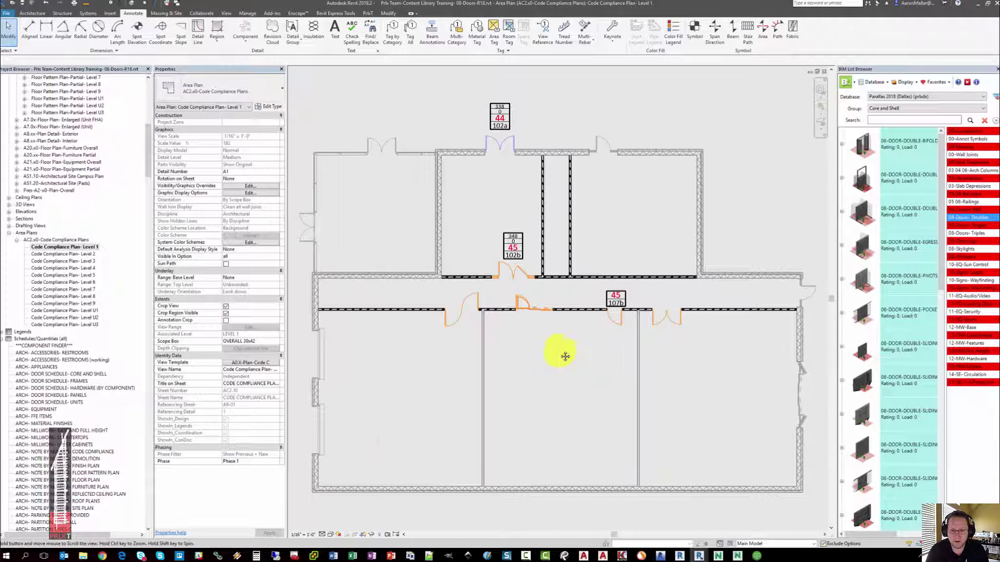
middle_click_drag(562, 353, 541, 343)
left_click(491, 235)
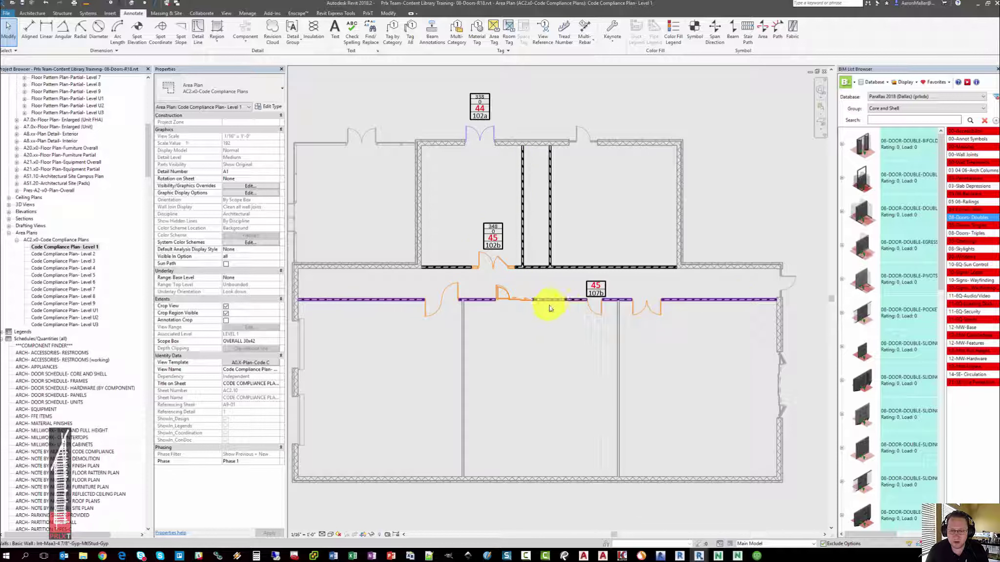
scroll(516, 306, "down", 1)
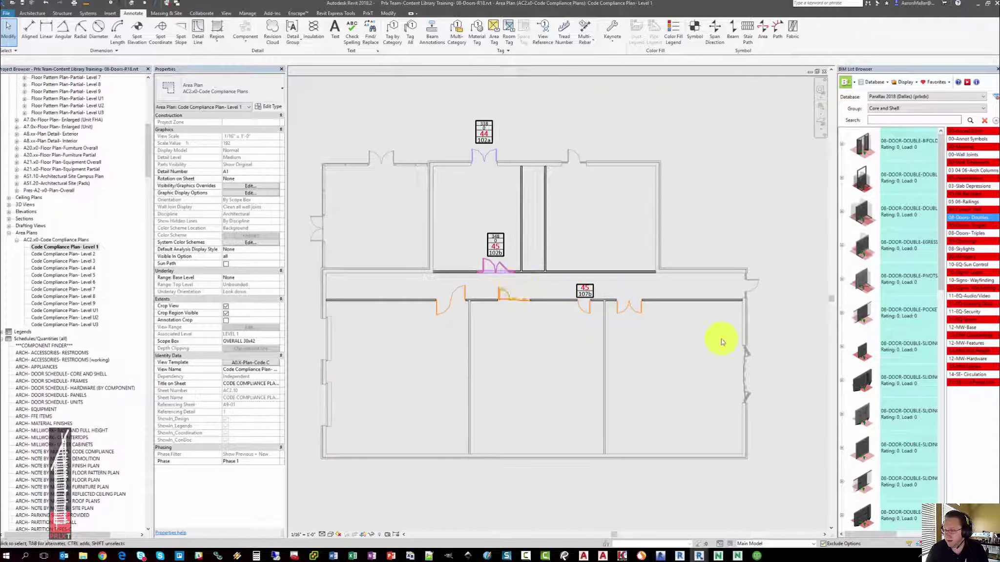
middle_click_drag(454, 246, 457, 243)
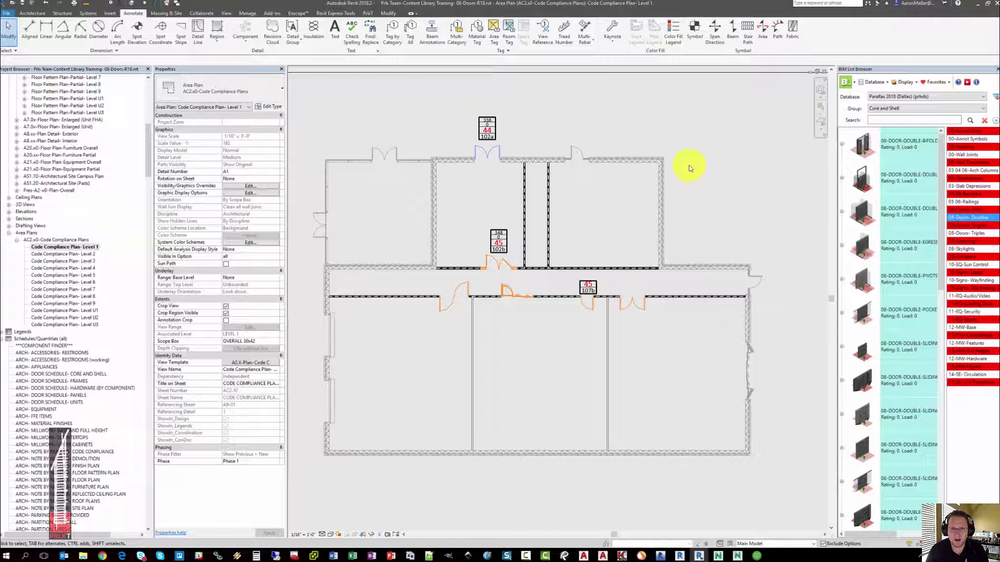
scroll(665, 194, "down", 1)
middle_click_drag(665, 194, 636, 218)
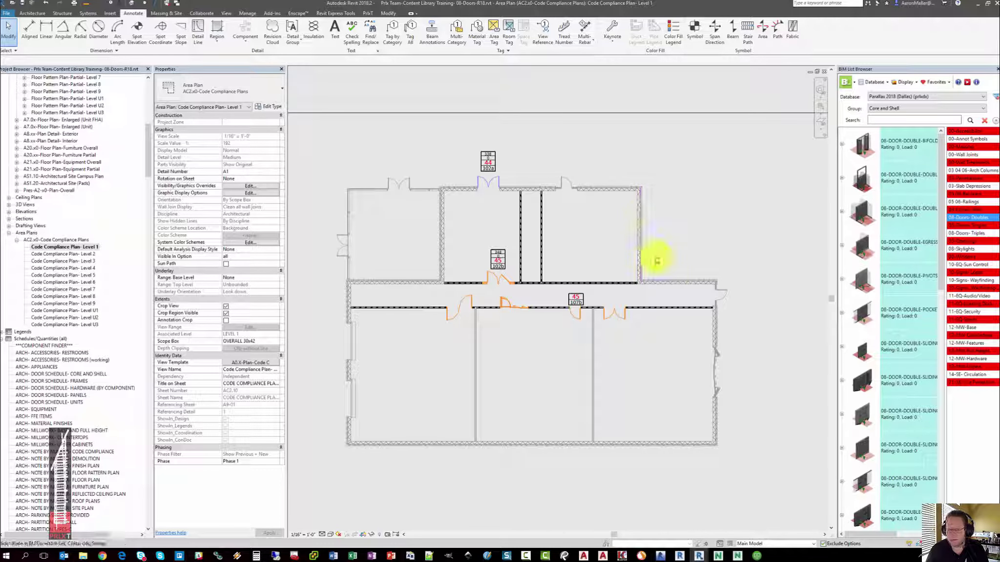